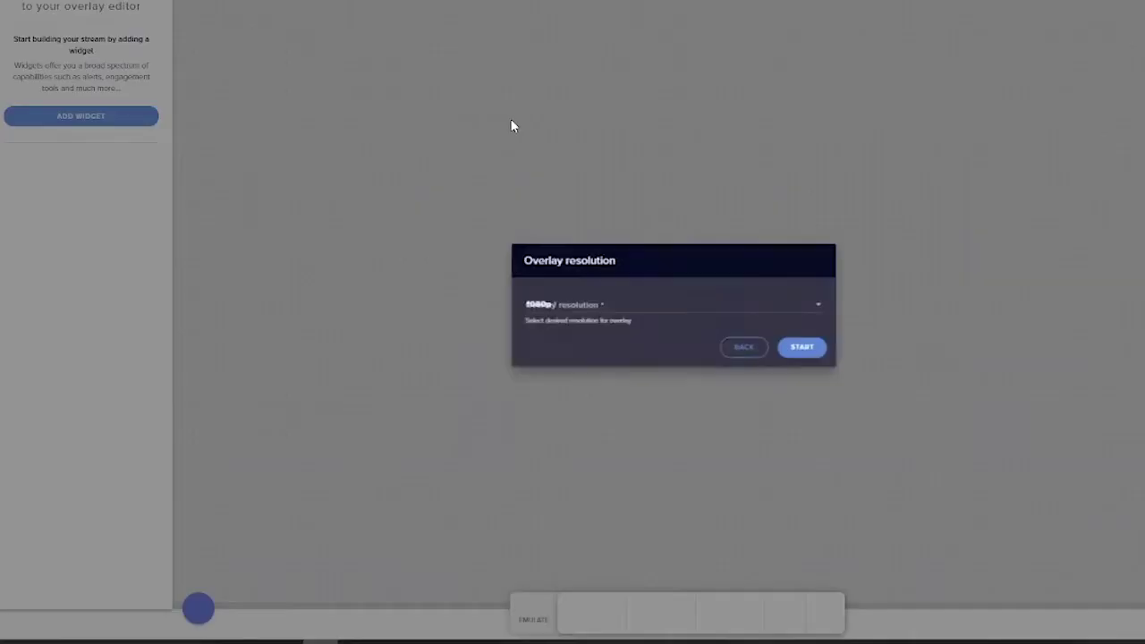
- Set the overlay resolution to 1080p and start the new overlay
{"action": "left_click", "coordinate": [679, 313]}
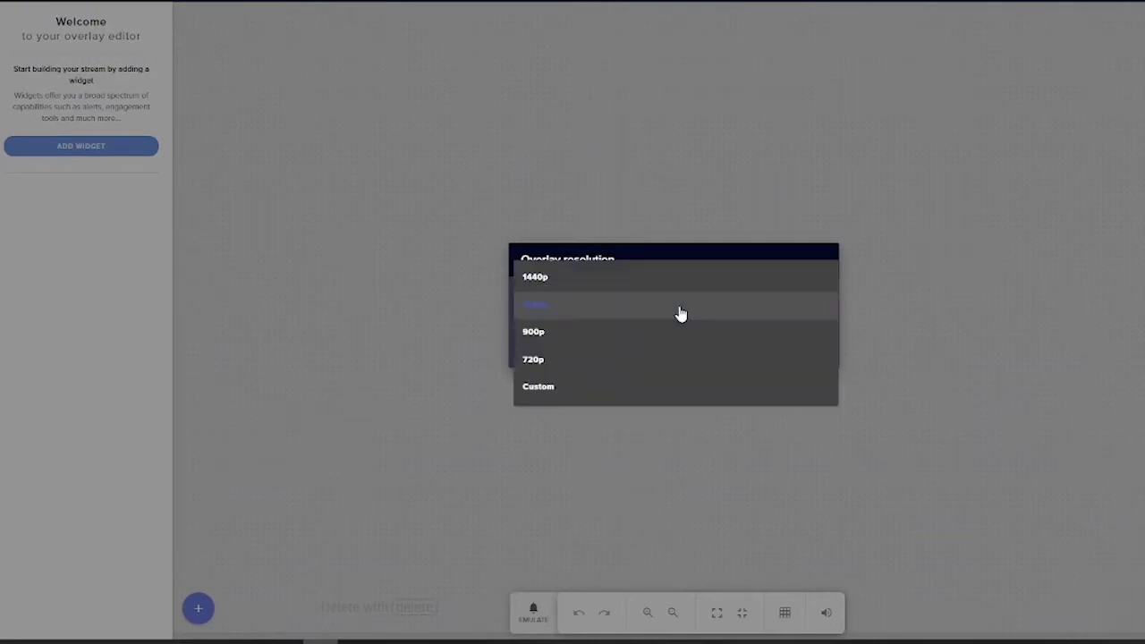
{"action": "left_click", "coordinate": [608, 306]}
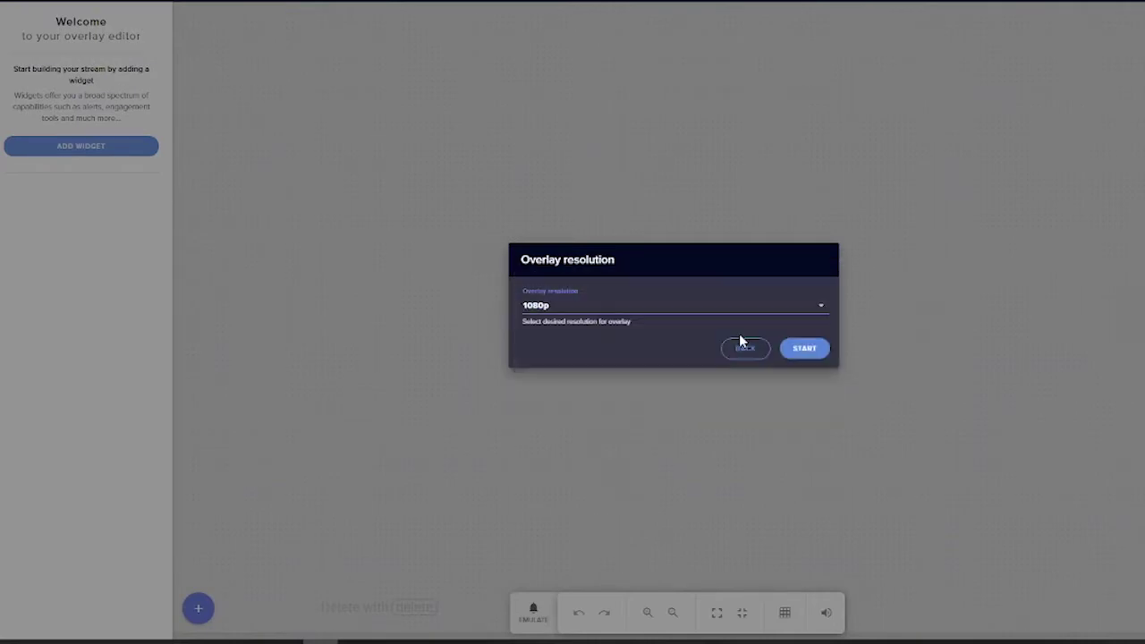
{"action": "left_click", "coordinate": [803, 353]}
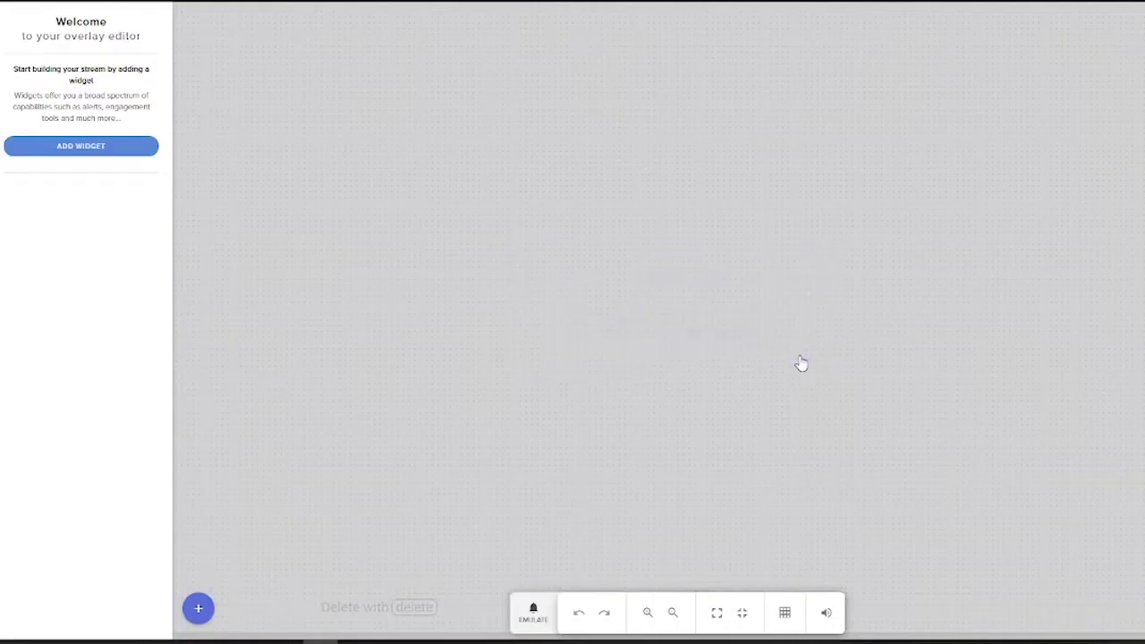
- Add a Tiltify Donation Alertbox widget from the charity widgets and move it to the middle of the canvas
{"action": "left_click", "coordinate": [89, 147]}
{"action": "mouse_move", "coordinate": [268, 527]}
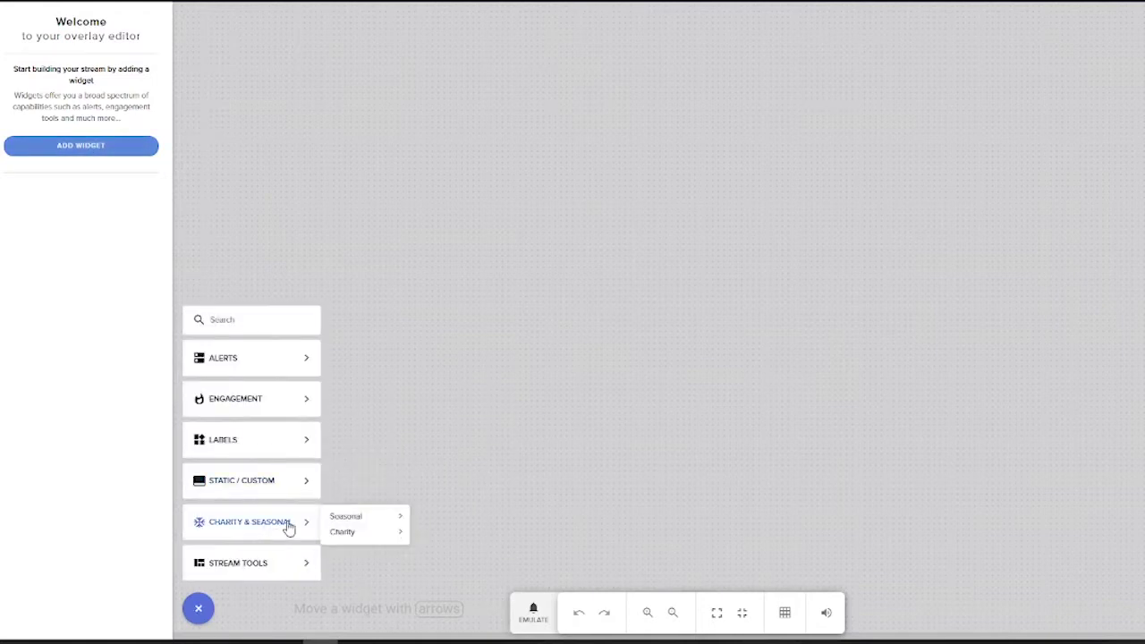
{"action": "mouse_move", "coordinate": [360, 535]}
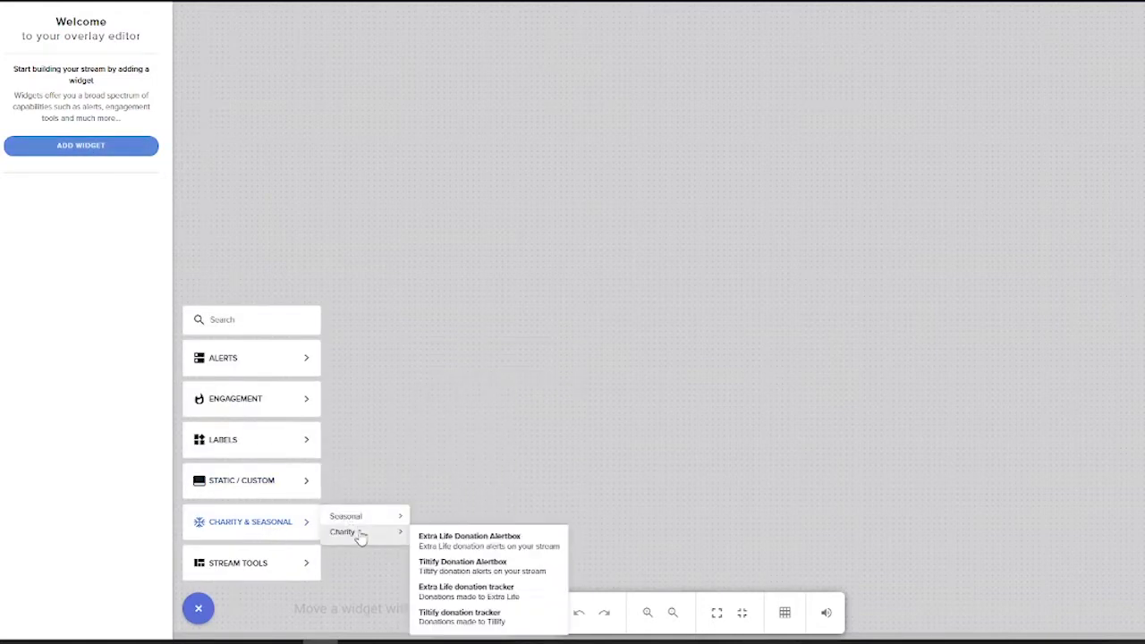
{"action": "left_click", "coordinate": [533, 574]}
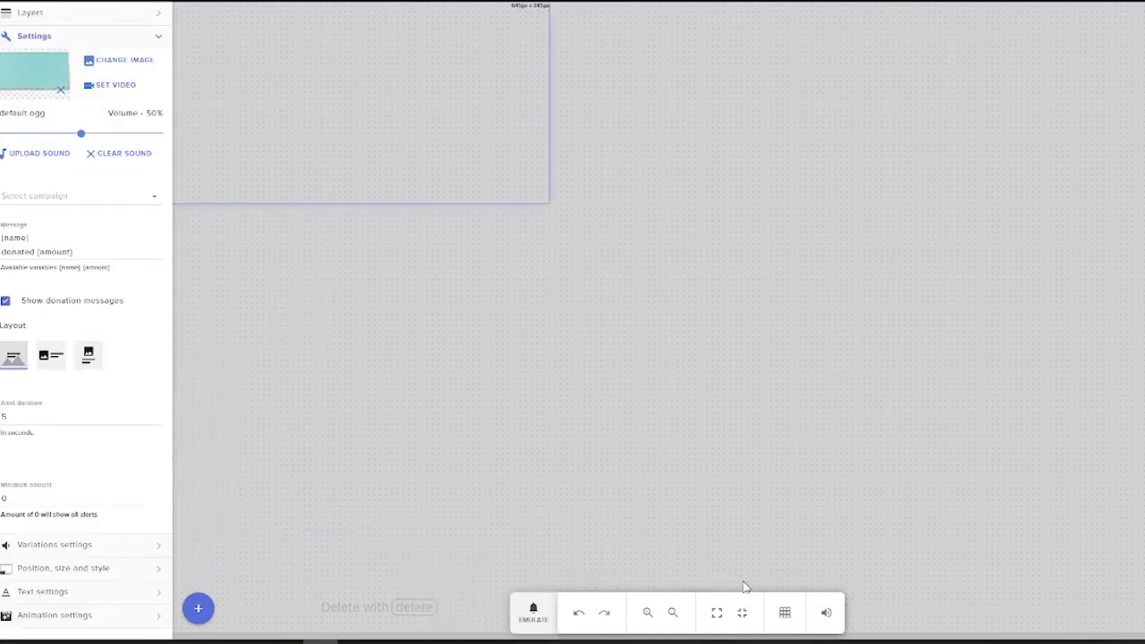
{"action": "left_click_drag", "start_coordinate": [191, 79], "coordinate": [656, 279]}
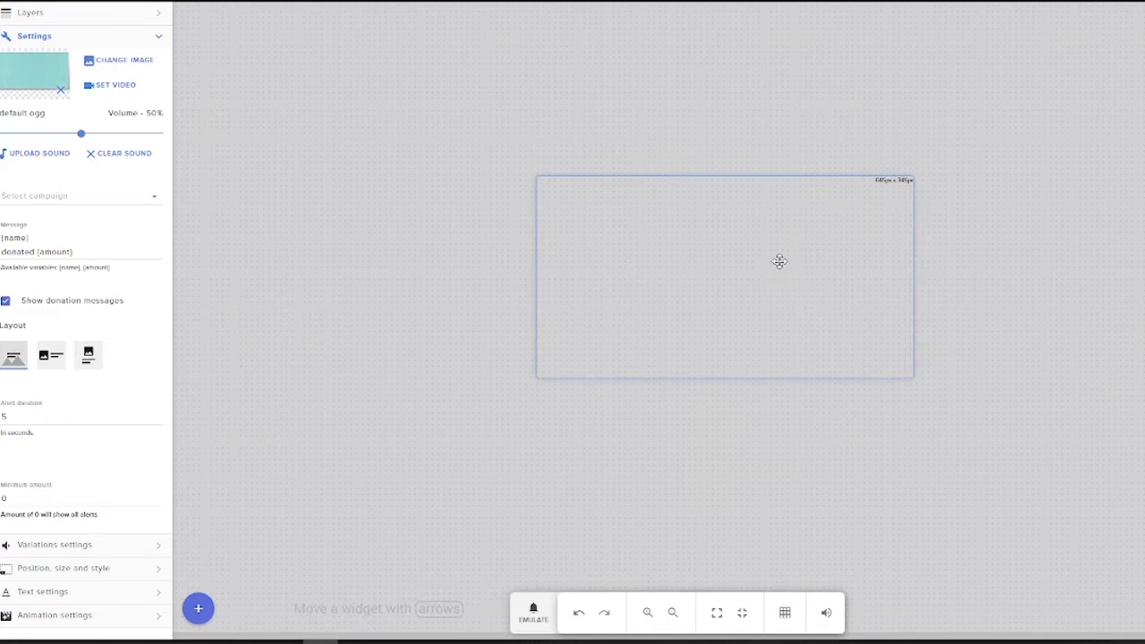
- Upload Twitch GIF-source.gif to the media library and use it as the alert box's image
{"action": "left_click", "coordinate": [112, 64]}
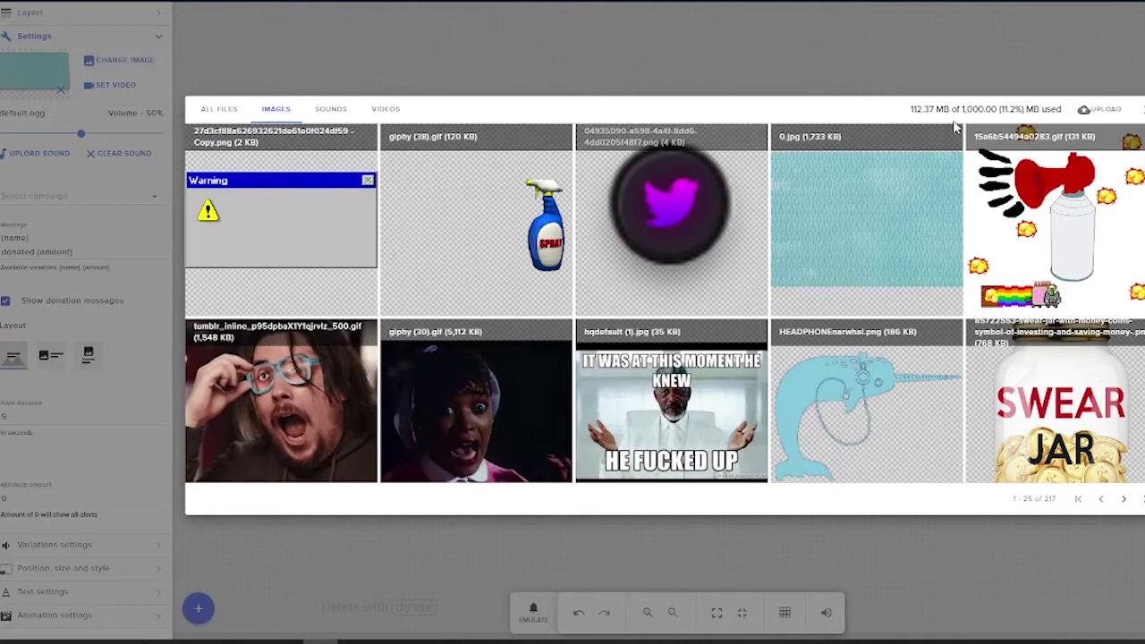
{"action": "left_click", "coordinate": [1100, 108]}
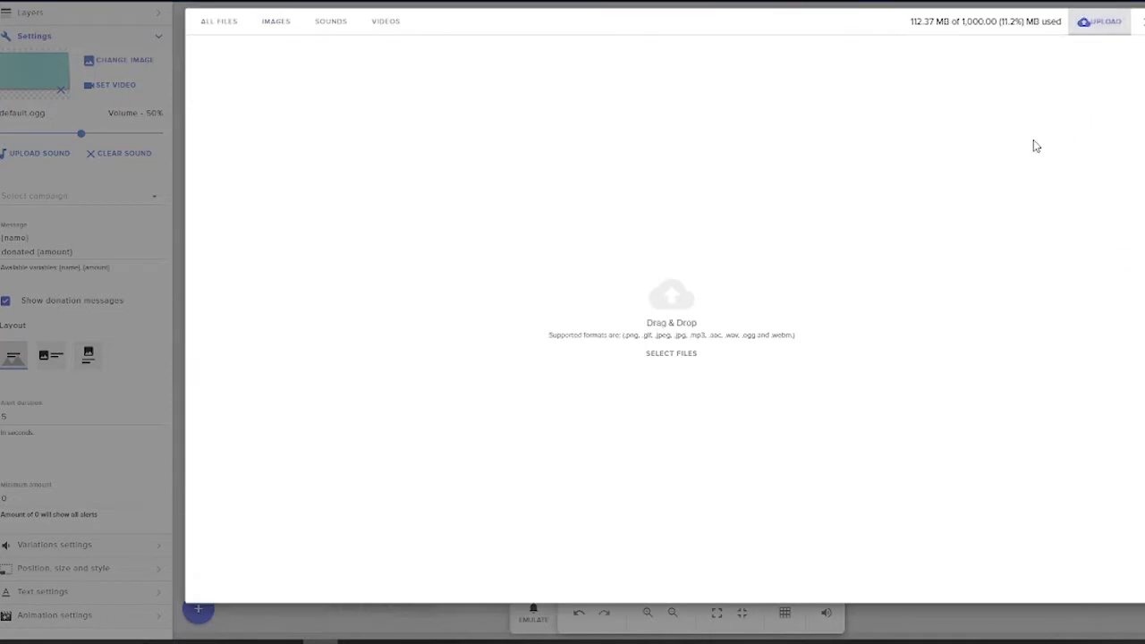
{"action": "left_click", "coordinate": [641, 301]}
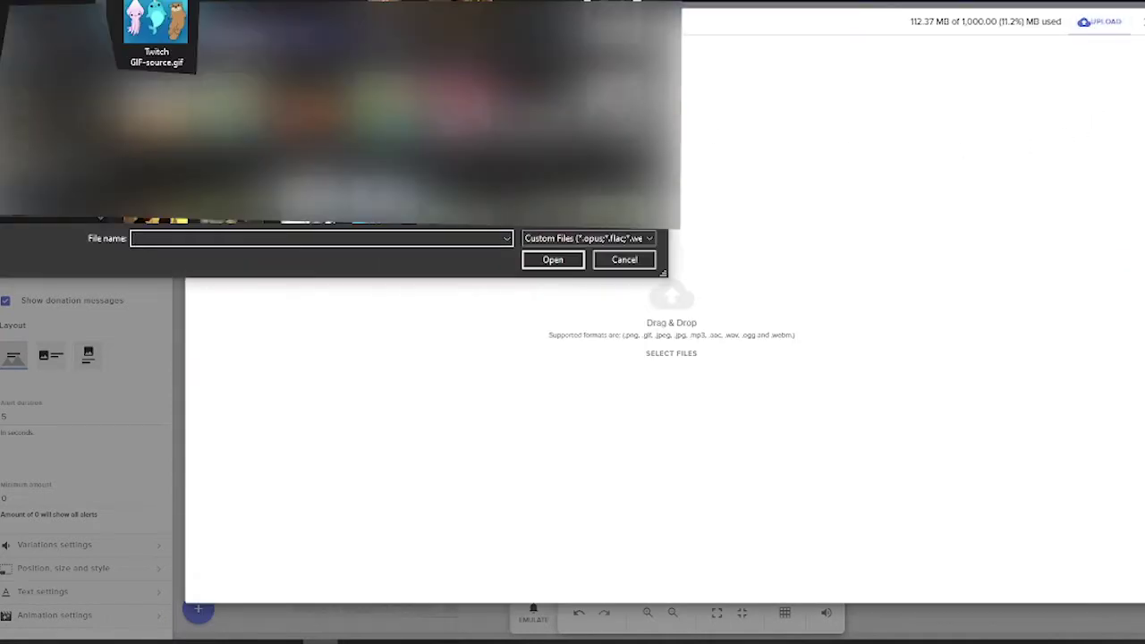
{"action": "left_click", "coordinate": [154, 16]}
{"action": "left_click", "coordinate": [545, 258]}
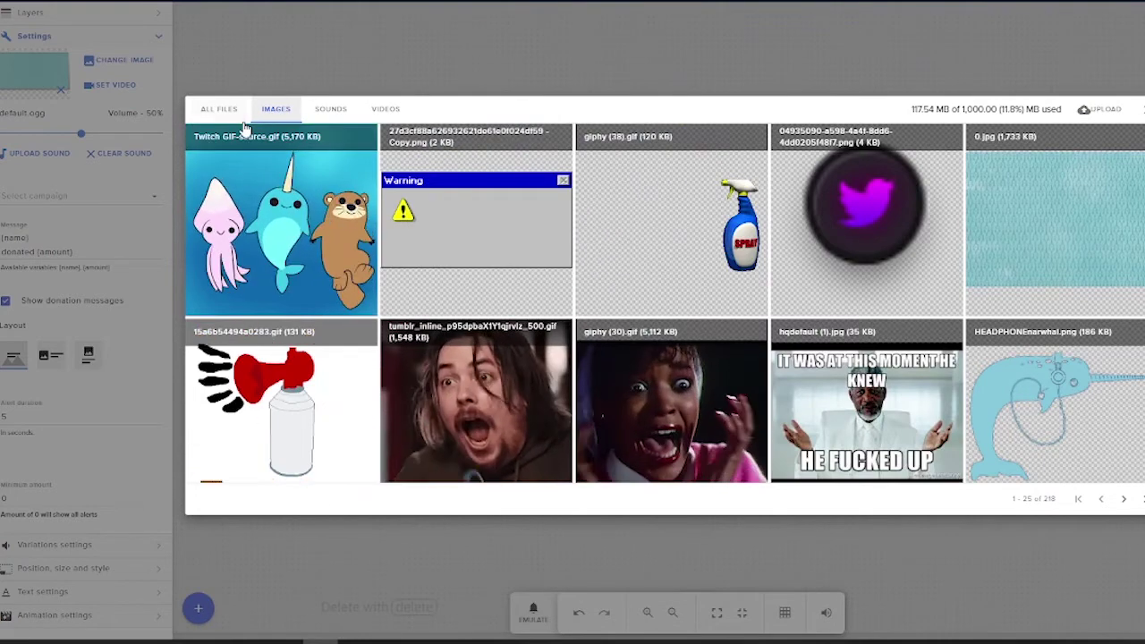
{"action": "left_click", "coordinate": [248, 133]}
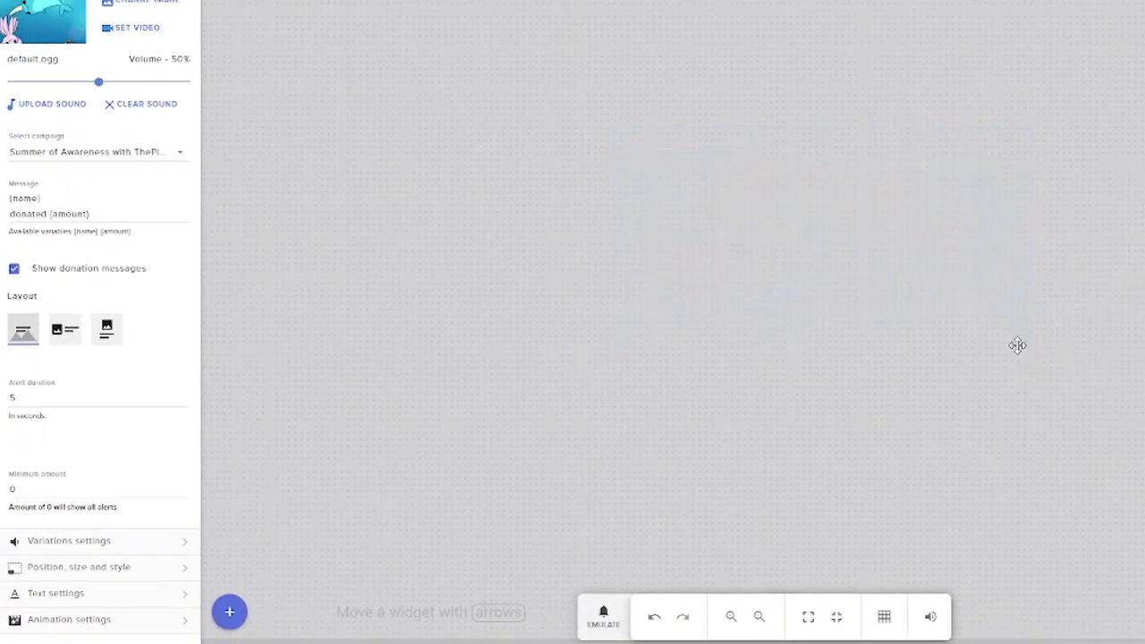
- Enlarge the alert box downwards to give the GIF more room, and move the box up and slightly left
{"action": "left_click_drag", "start_coordinate": [1027, 354], "coordinate": [1054, 583]}
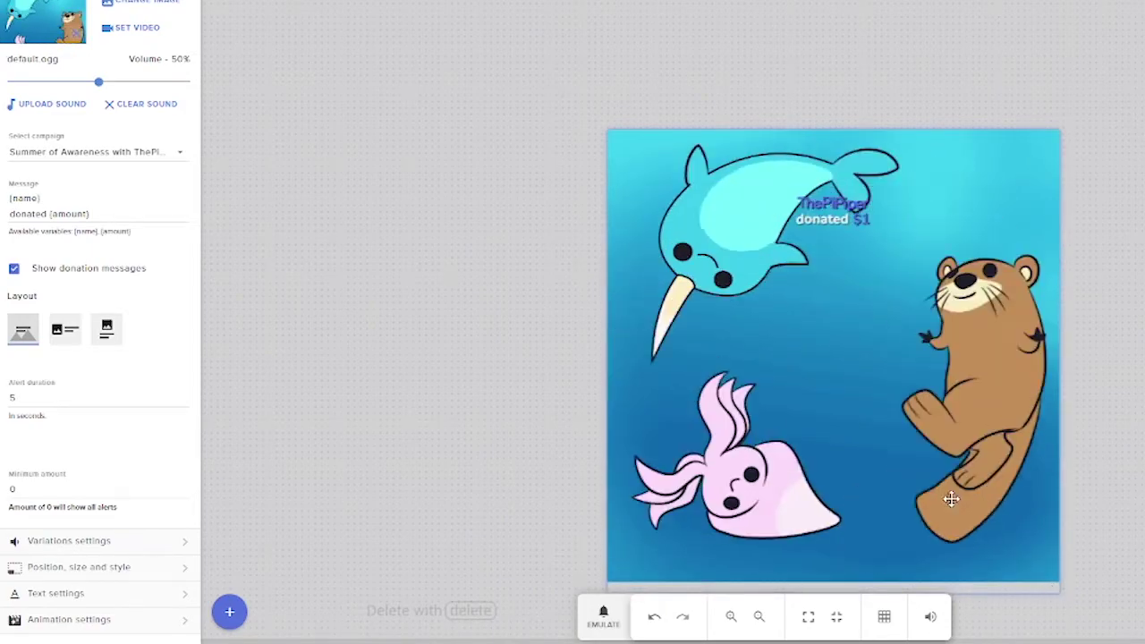
{"action": "left_click_drag", "start_coordinate": [943, 483], "coordinate": [890, 329]}
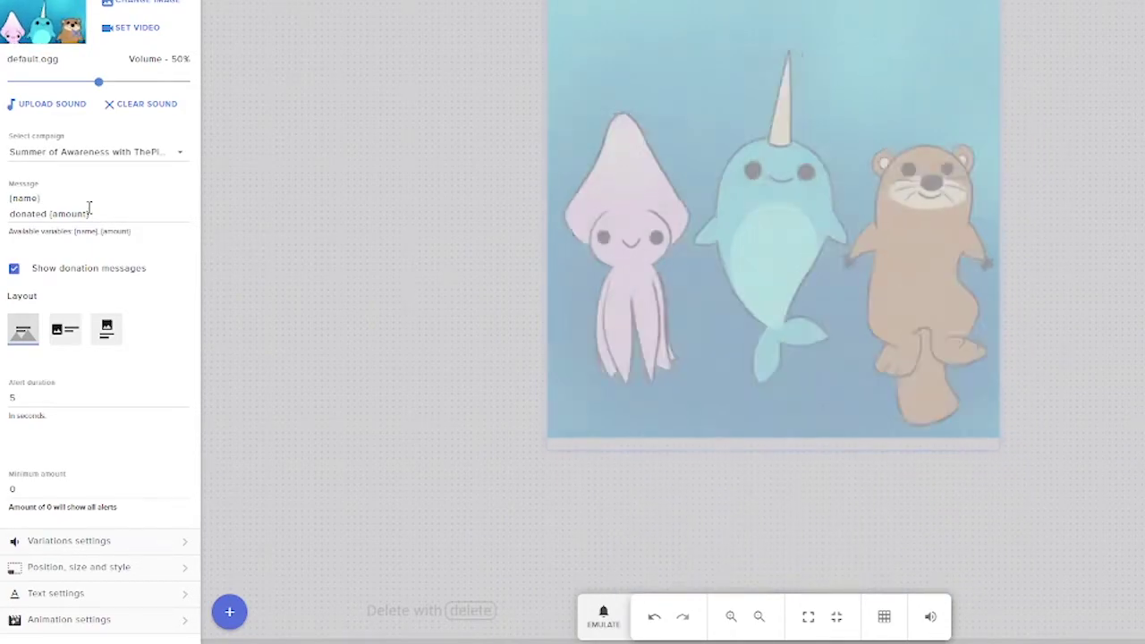
{"action": "left_click", "coordinate": [45, 200]}
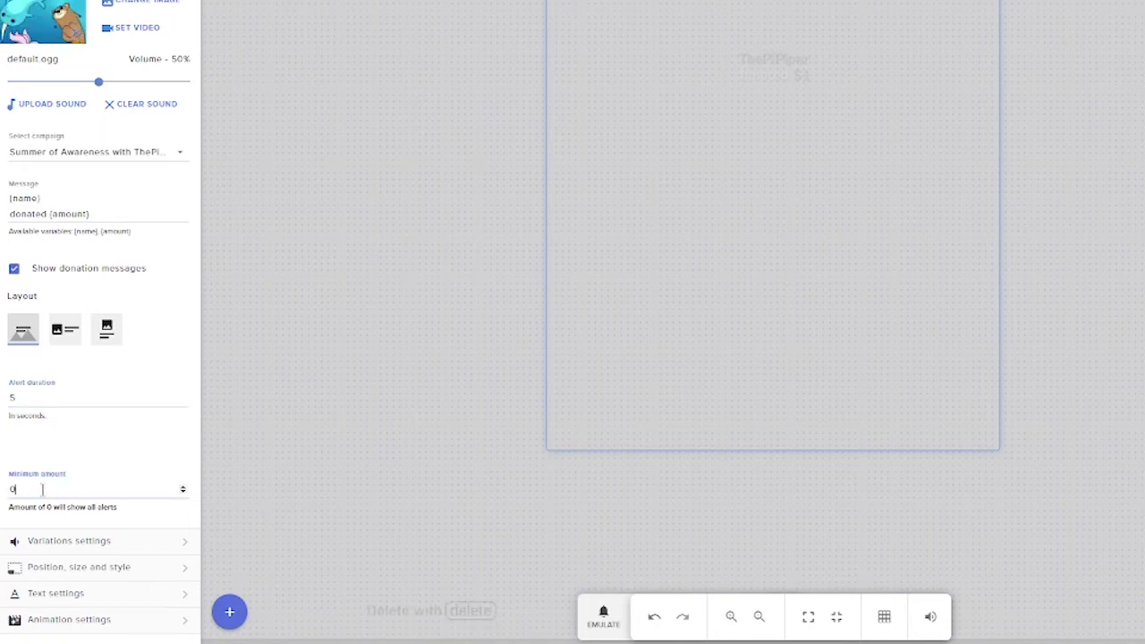
- Add a blank variation to the donation alert and name it "$10 or more"
{"action": "left_click", "coordinate": [90, 541]}
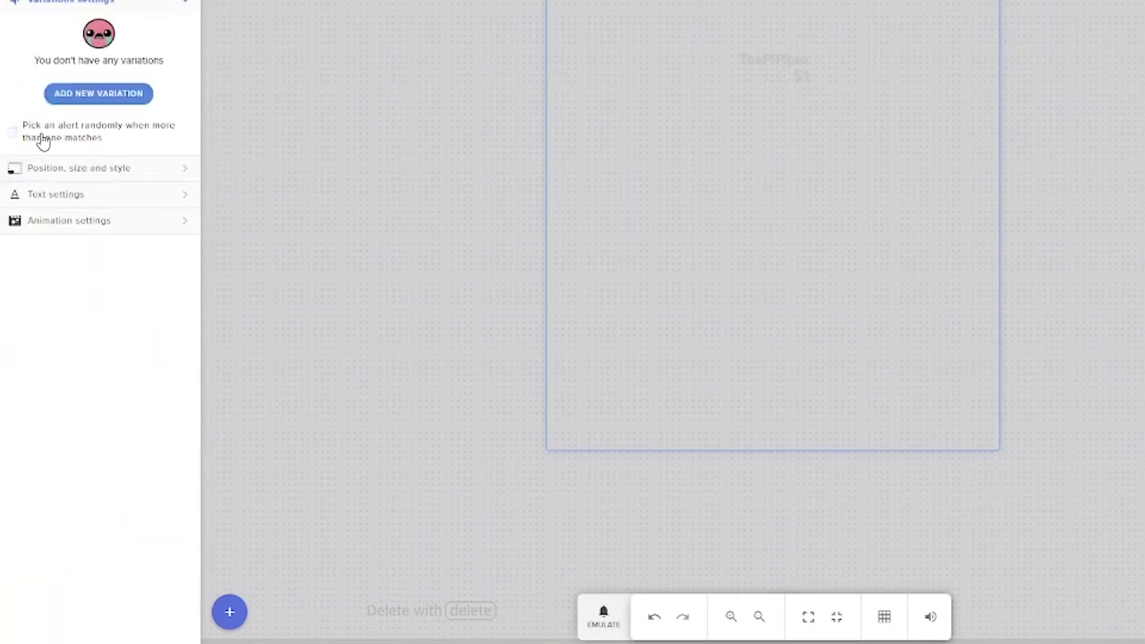
{"action": "left_click", "coordinate": [100, 95]}
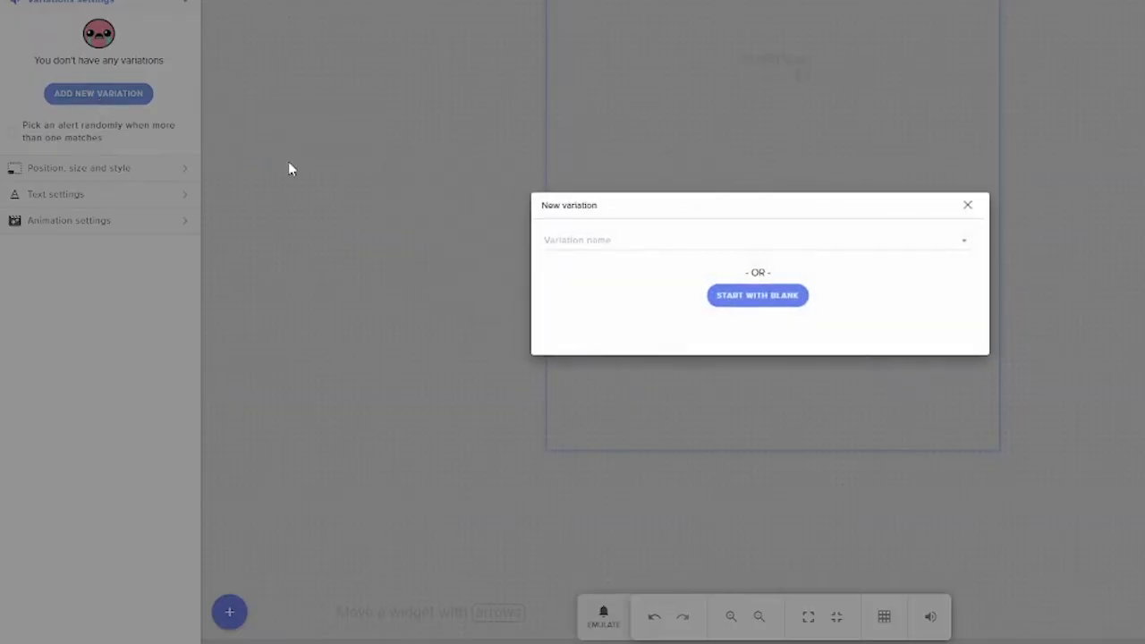
{"action": "left_click", "coordinate": [694, 241]}
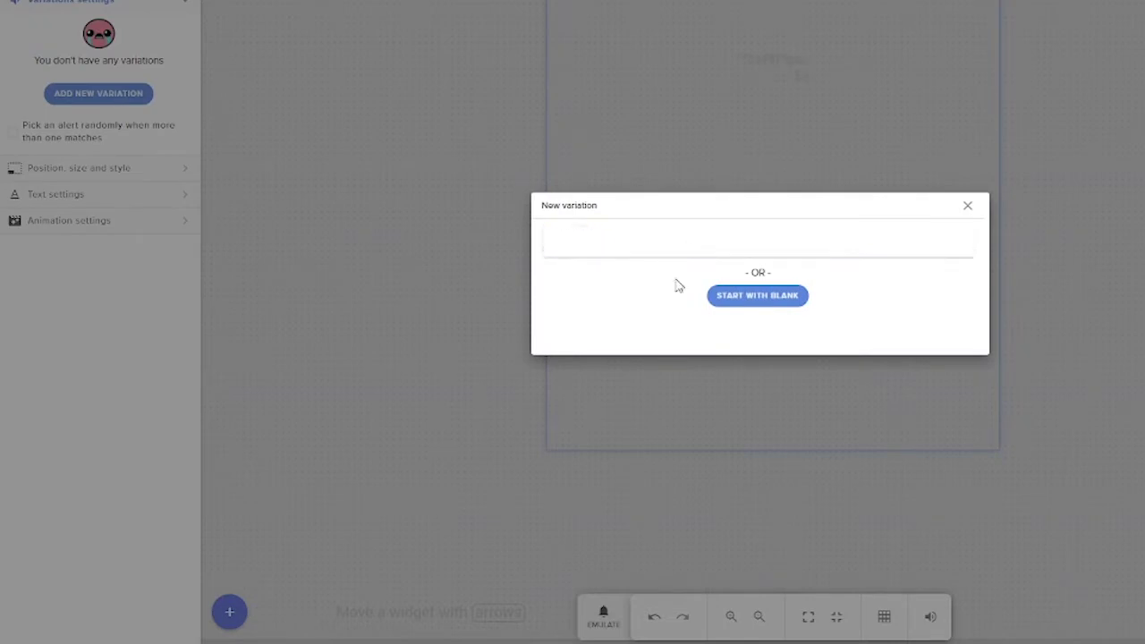
{"action": "left_click", "coordinate": [760, 300]}
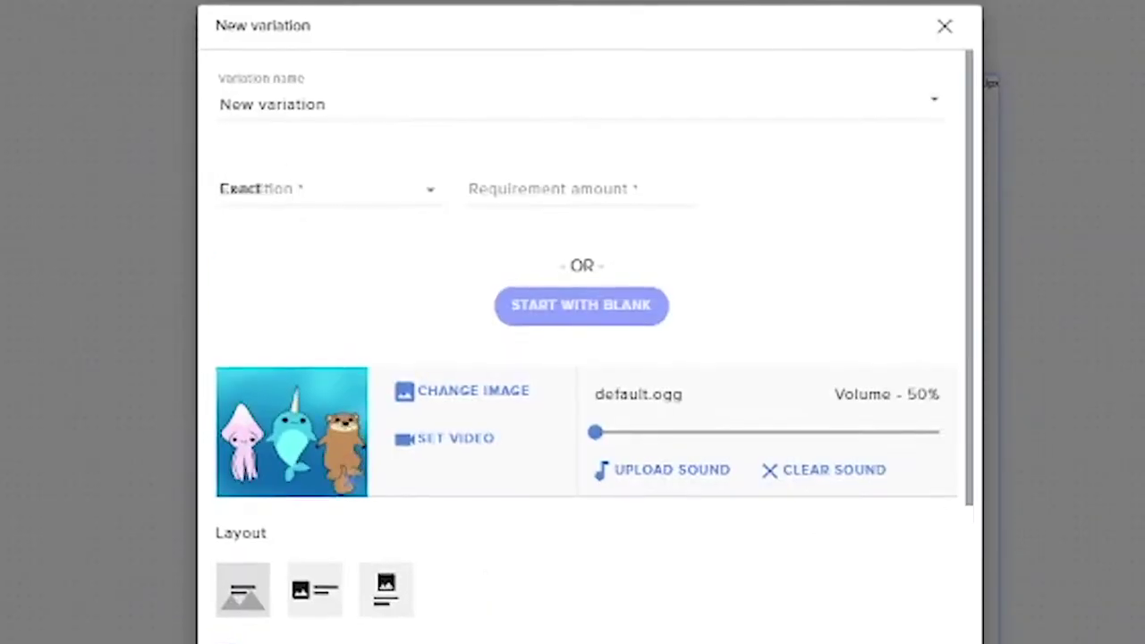
{"action": "double_click", "coordinate": [344, 115]}
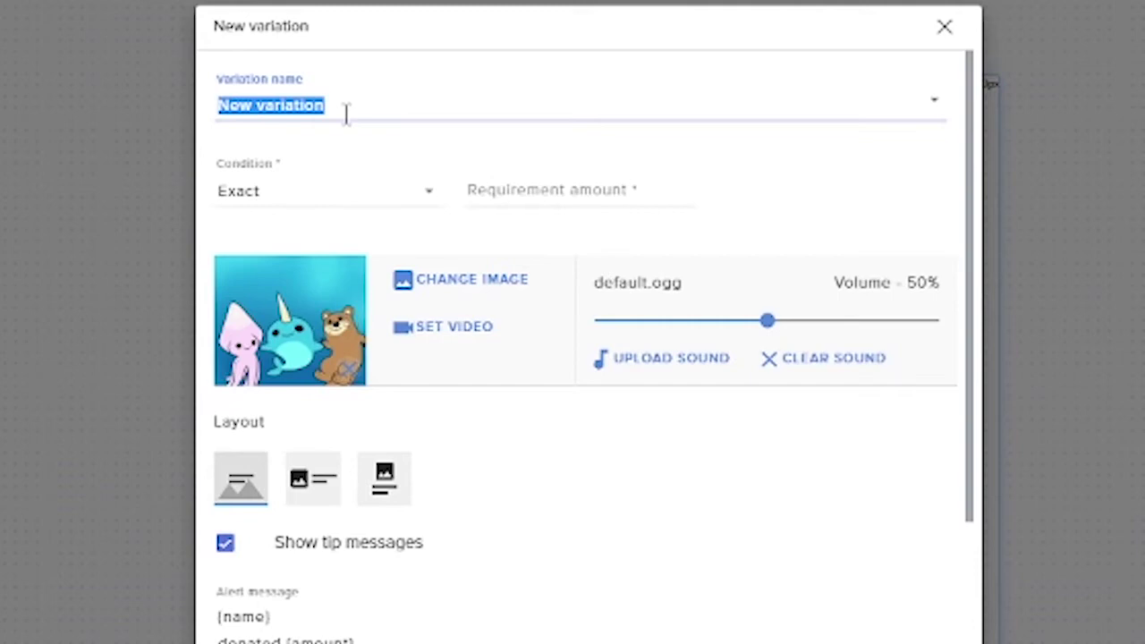
{"action": "type", "text": "10 or more"}
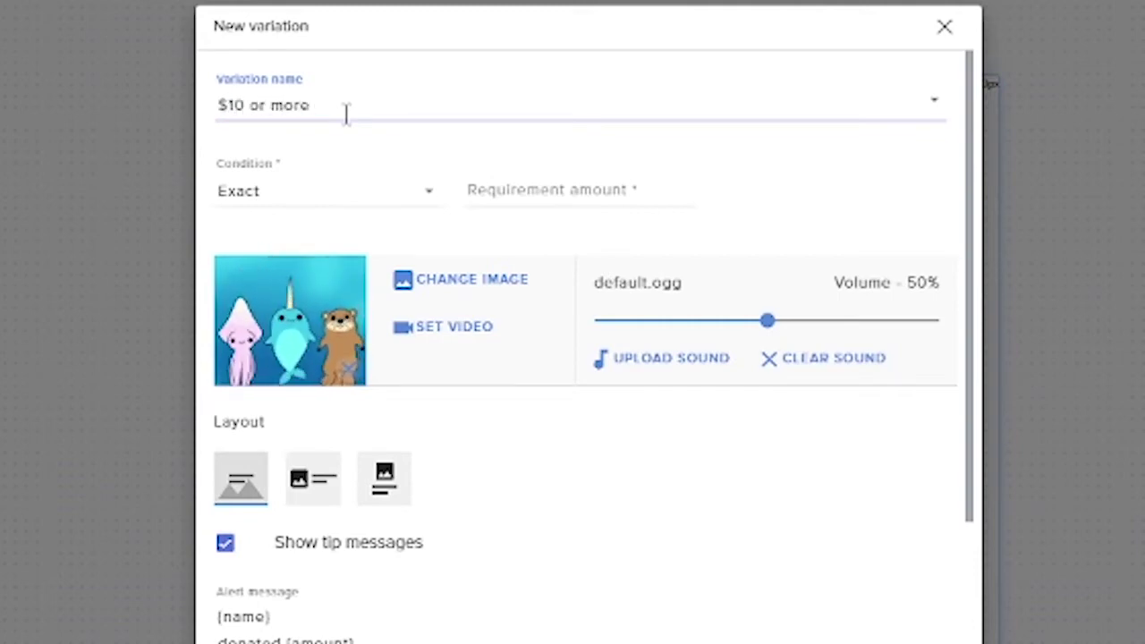
- Set the variation's condition to At least with a requirement amount of 10
{"action": "left_click", "coordinate": [304, 202]}
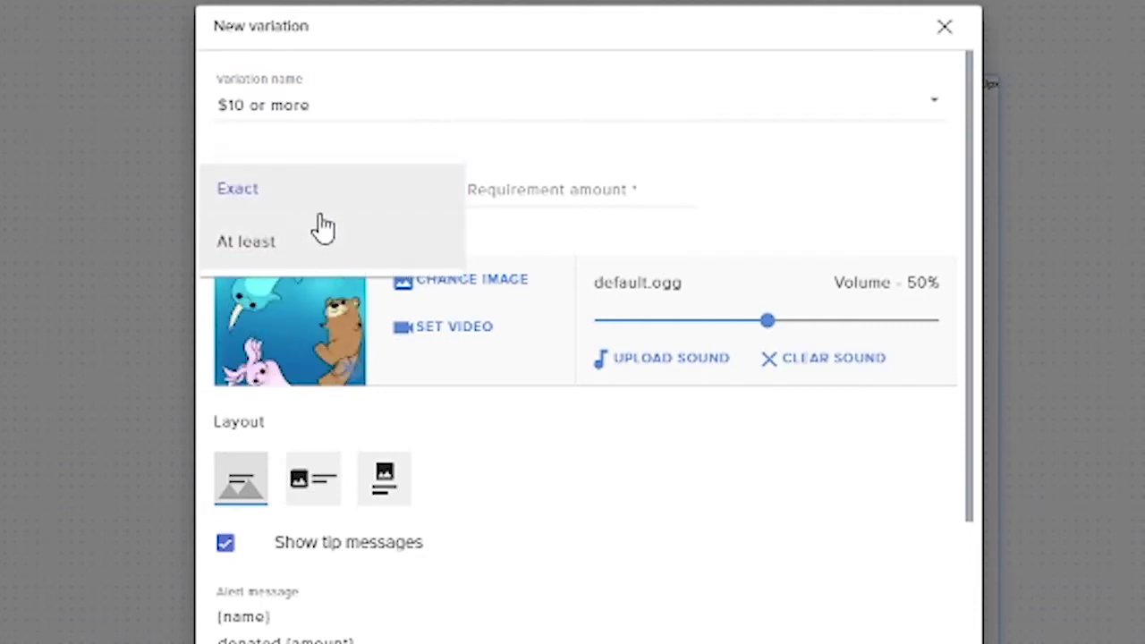
{"action": "left_click", "coordinate": [299, 249]}
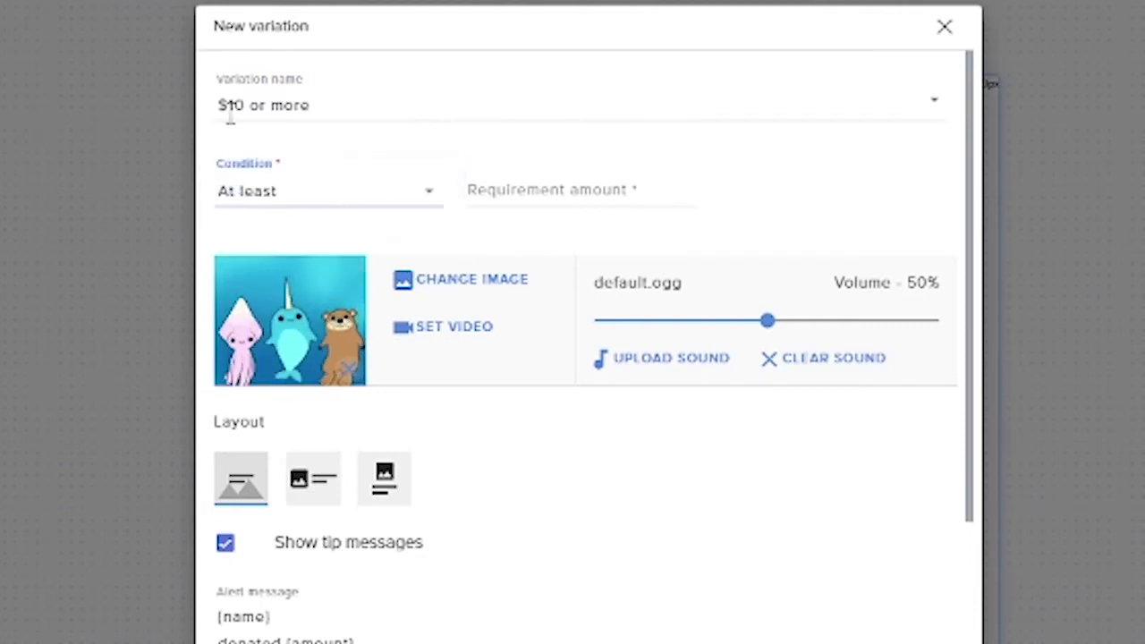
{"action": "left_click", "coordinate": [488, 191]}
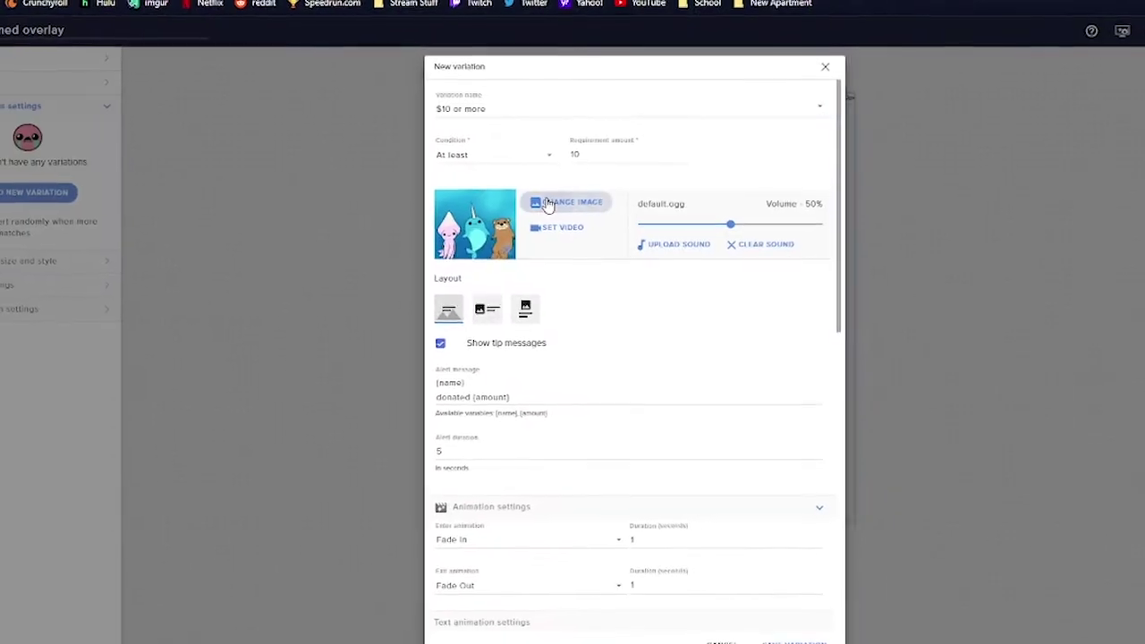
- Replace the variation's image with the Warning window PNG from the media library
{"action": "left_click", "coordinate": [431, 279]}
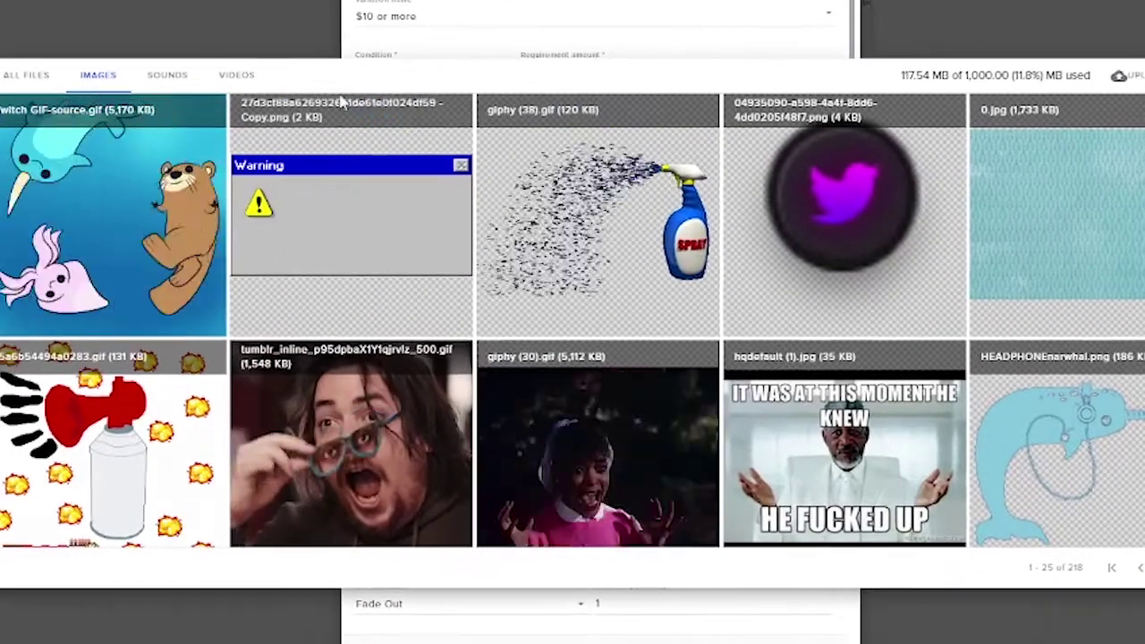
{"action": "mouse_move", "coordinate": [289, 179]}
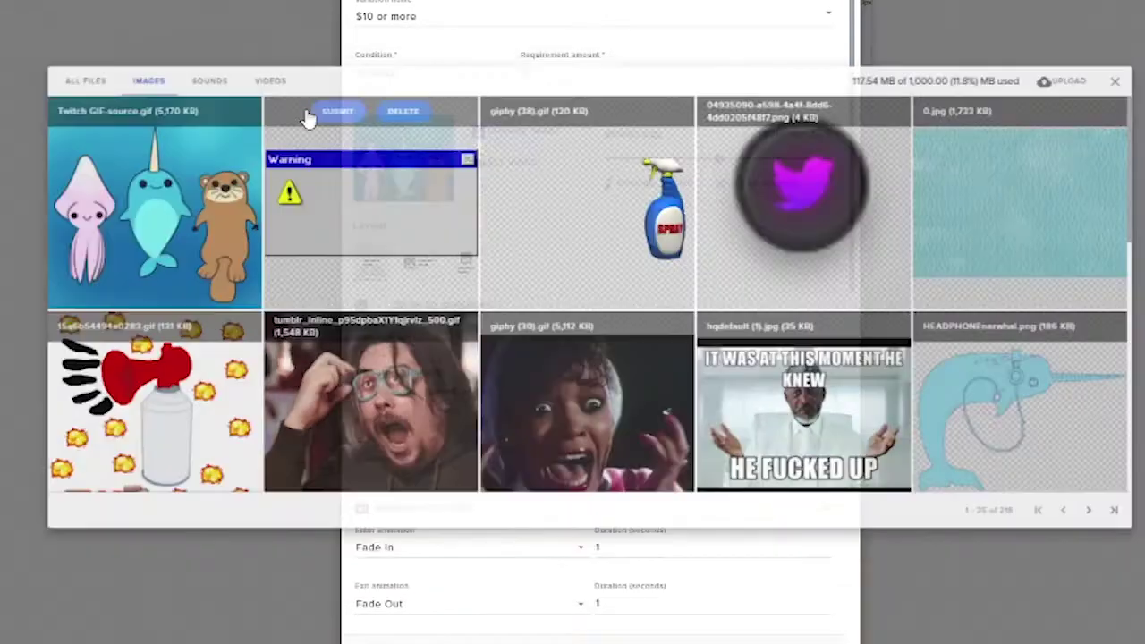
{"action": "left_click", "coordinate": [309, 109]}
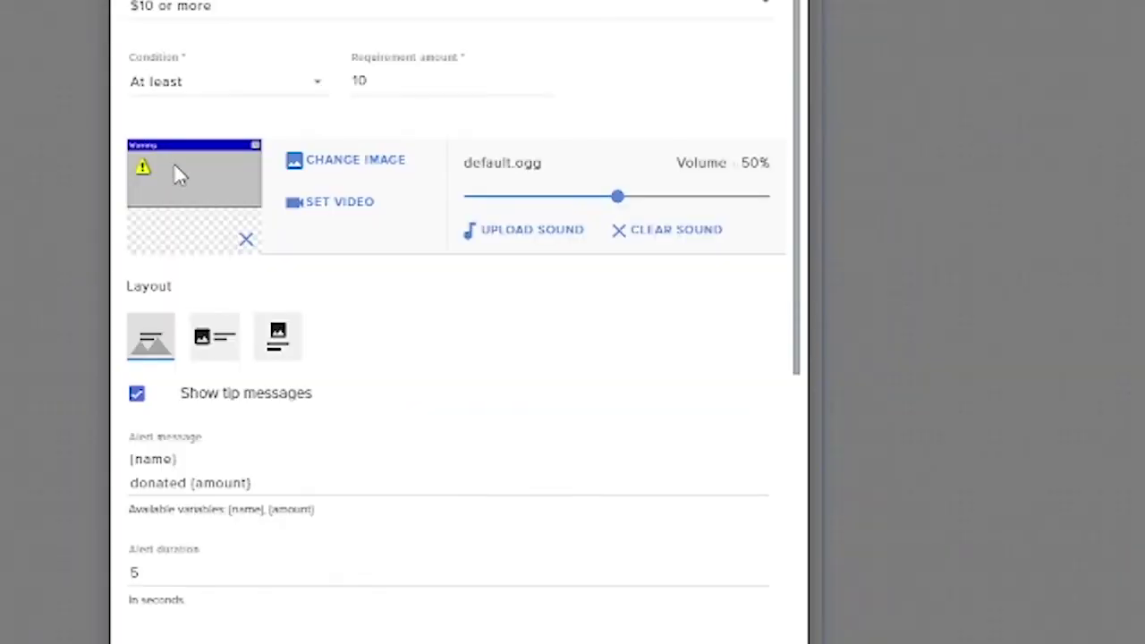
- Replace the variation's default sound with erro.mp3 from the sound library
{"action": "scroll", "coordinate": [338, 454], "scroll_direction": "down", "scroll_amount": 5}
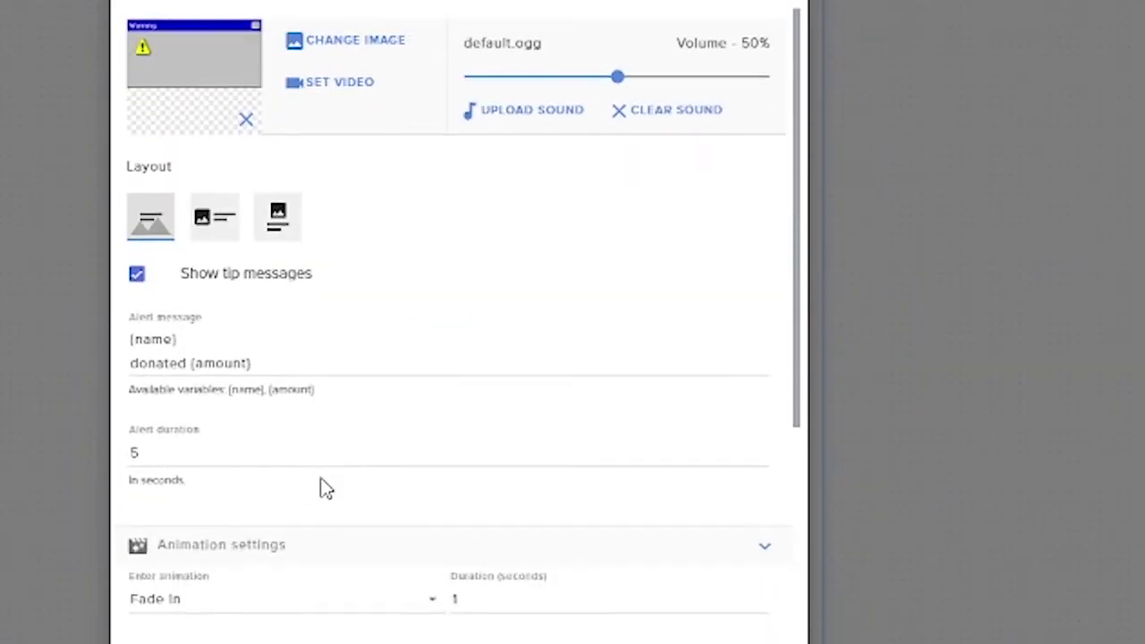
{"action": "scroll", "coordinate": [298, 626], "scroll_direction": "down", "scroll_amount": 2}
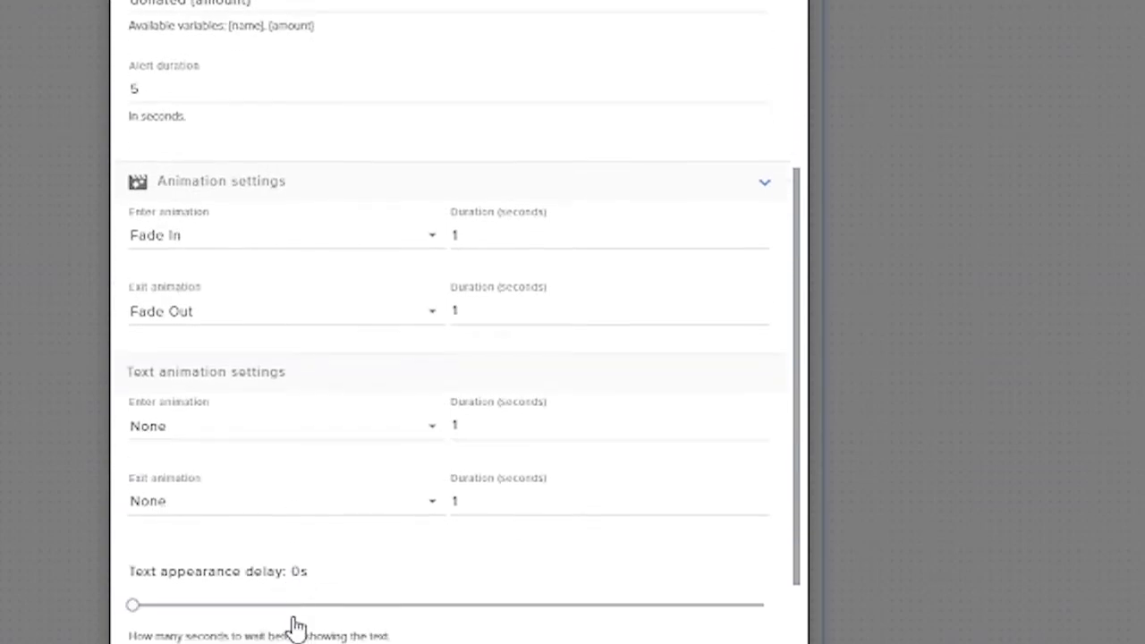
{"action": "scroll", "coordinate": [309, 597], "scroll_direction": "down", "scroll_amount": 3}
{"action": "scroll", "coordinate": [314, 593], "scroll_direction": "up", "scroll_amount": 10}
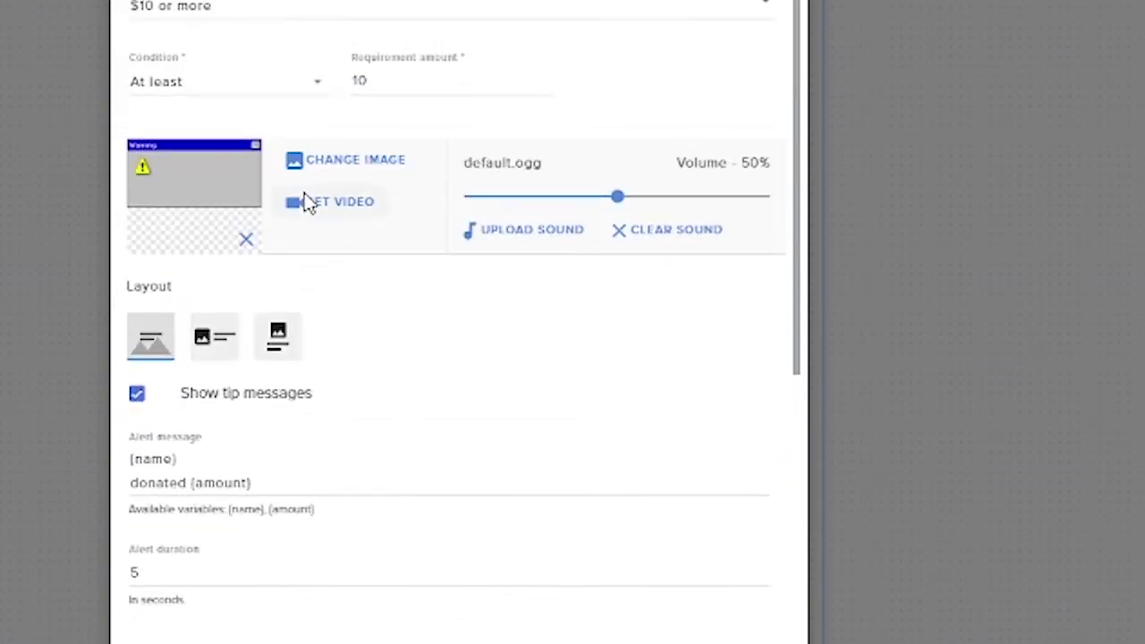
{"action": "left_click", "coordinate": [528, 235]}
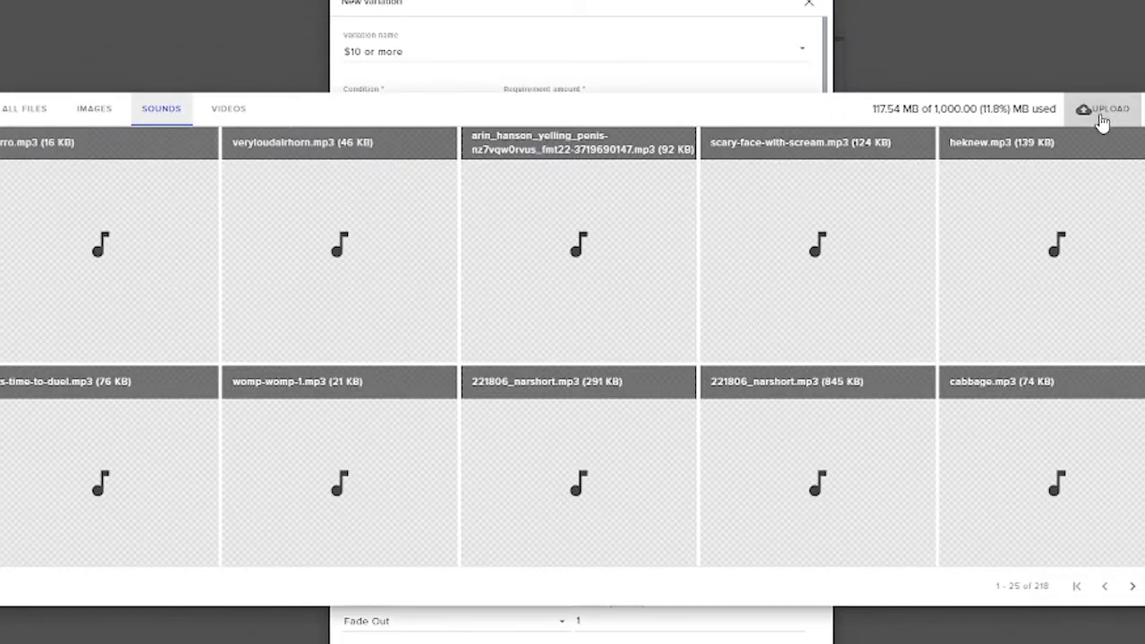
{"action": "left_click", "coordinate": [1107, 109]}
{"action": "left_click", "coordinate": [383, 352]}
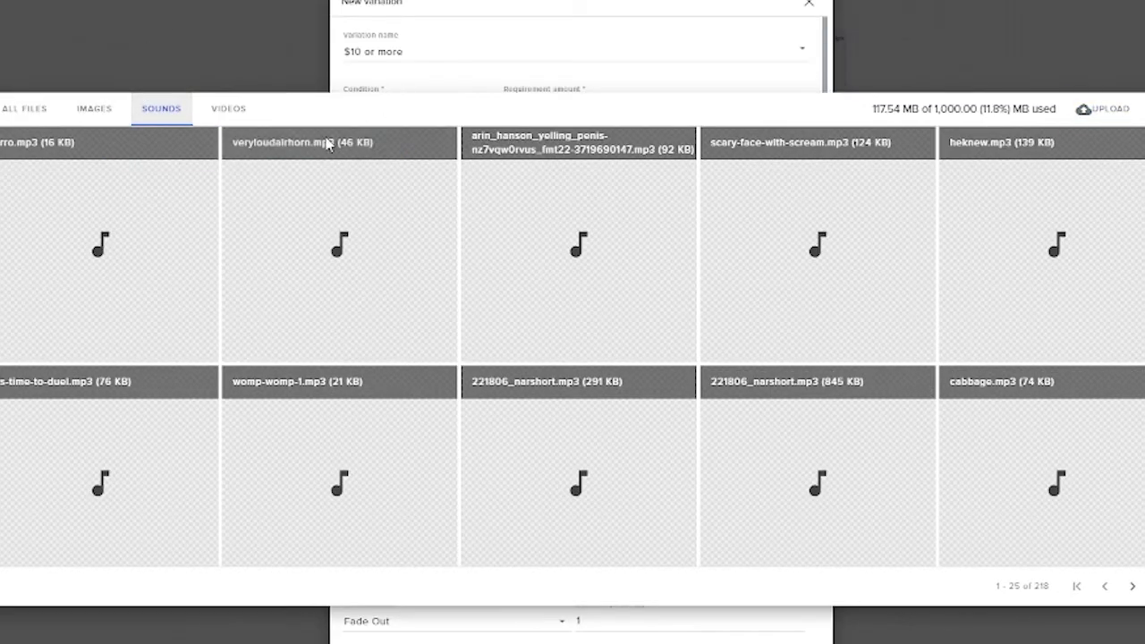
{"action": "left_click", "coordinate": [55, 141]}
- Review the layout, animation and text settings of the "$10 or more" variation and save the variation
{"action": "scroll", "coordinate": [619, 330], "scroll_direction": "down", "scroll_amount": 1}
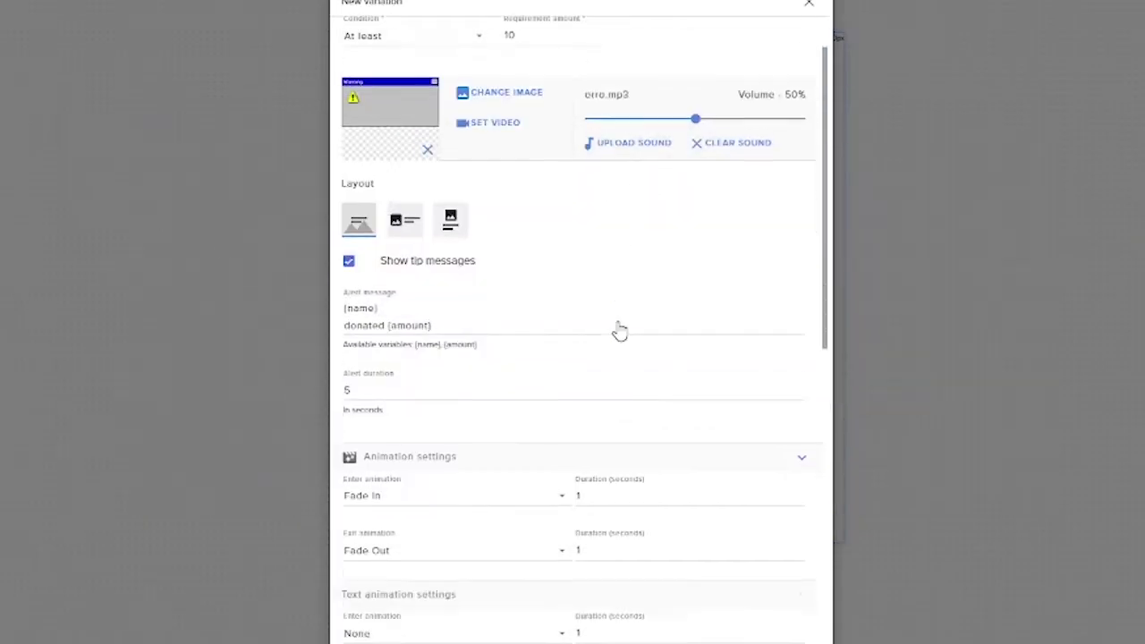
{"action": "scroll", "coordinate": [619, 331], "scroll_direction": "down", "scroll_amount": 5}
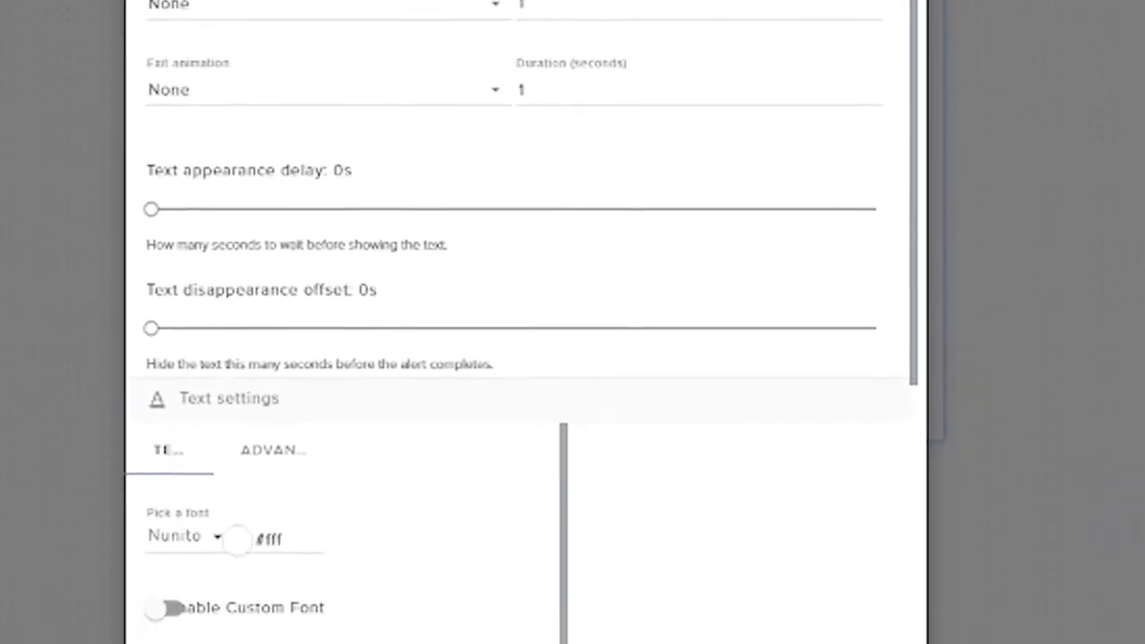
{"action": "scroll", "coordinate": [384, 247], "scroll_direction": "down", "scroll_amount": 4}
{"action": "scroll", "coordinate": [409, 241], "scroll_direction": "up", "scroll_amount": 3}
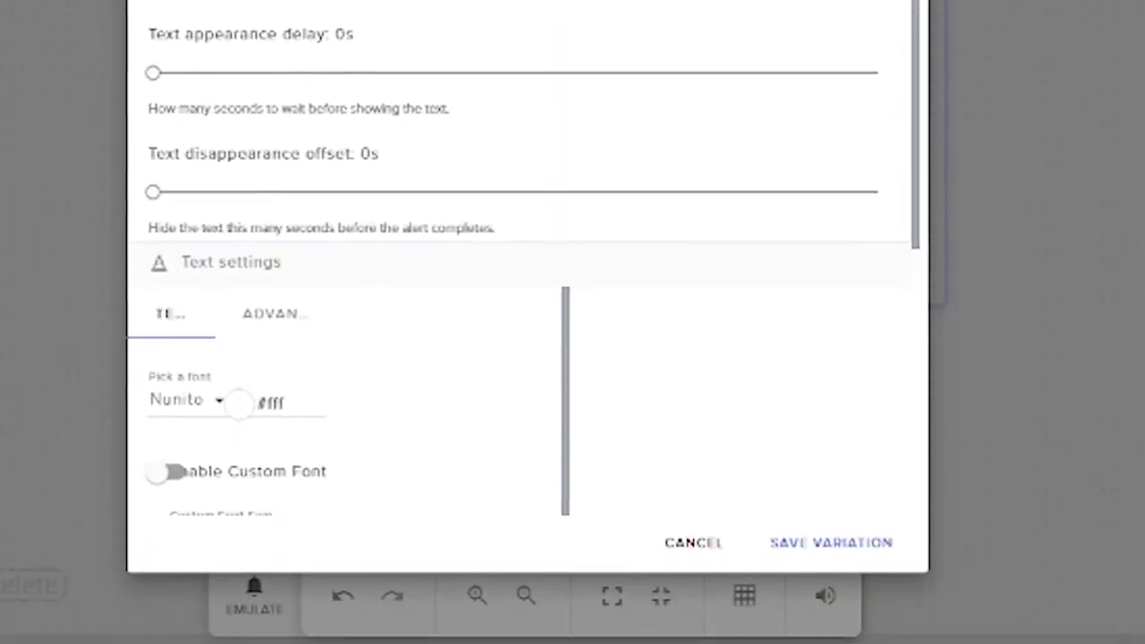
{"action": "scroll", "coordinate": [373, 148], "scroll_direction": "down", "scroll_amount": 6}
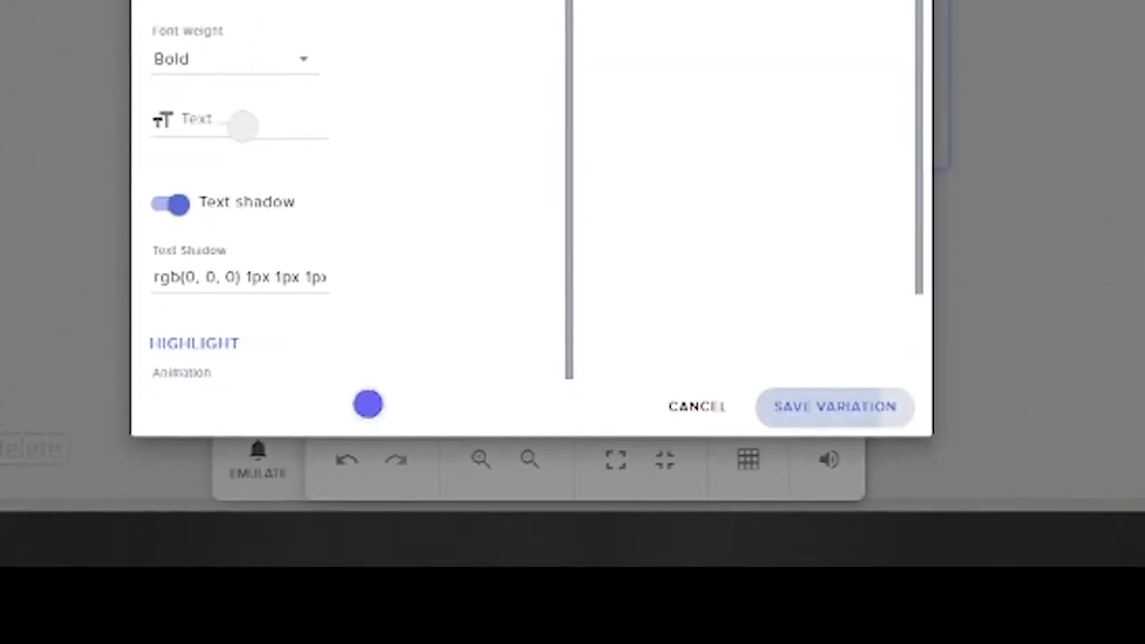
{"action": "left_click", "coordinate": [834, 406]}
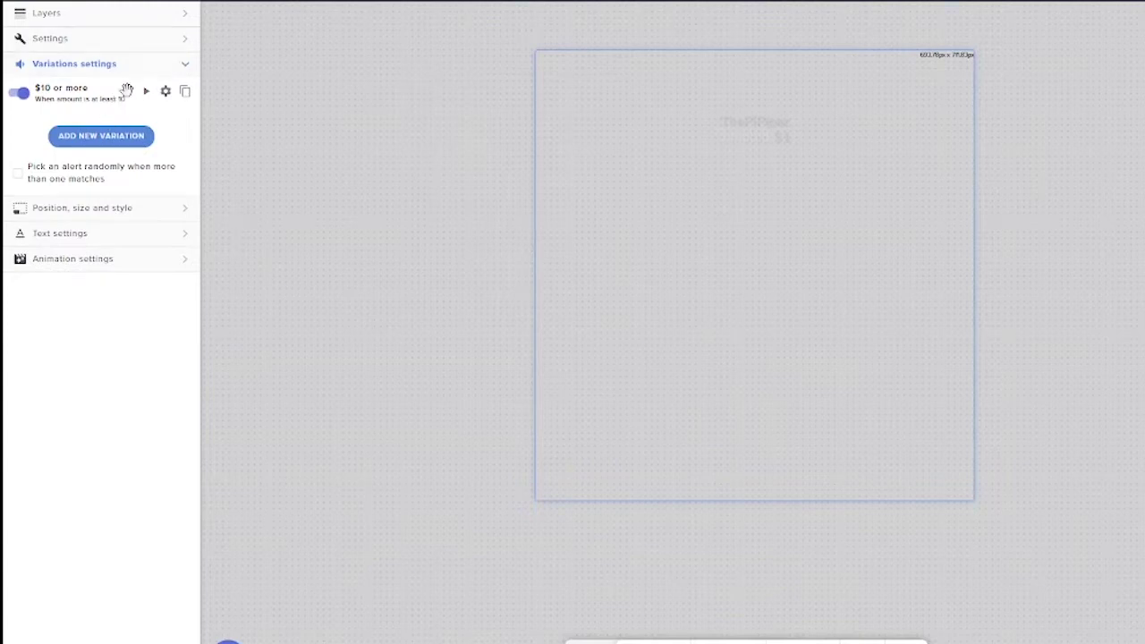
- Close the variations section and reopen the donation alert's general settings
{"action": "left_click", "coordinate": [180, 60]}
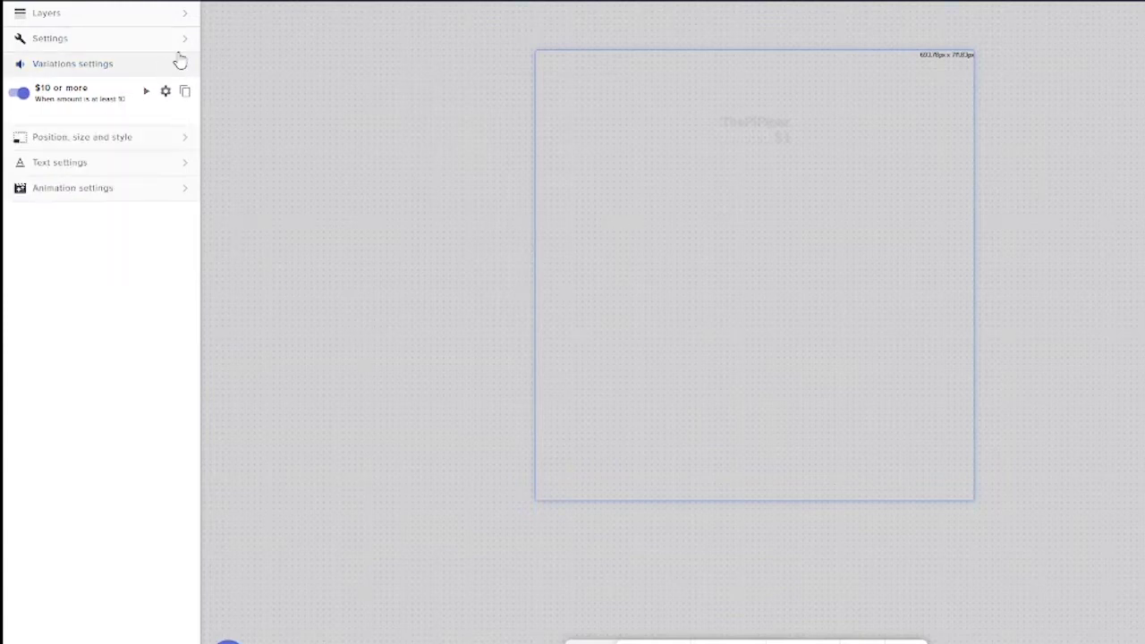
{"action": "left_click", "coordinate": [186, 44]}
{"action": "left_click", "coordinate": [72, 167]}
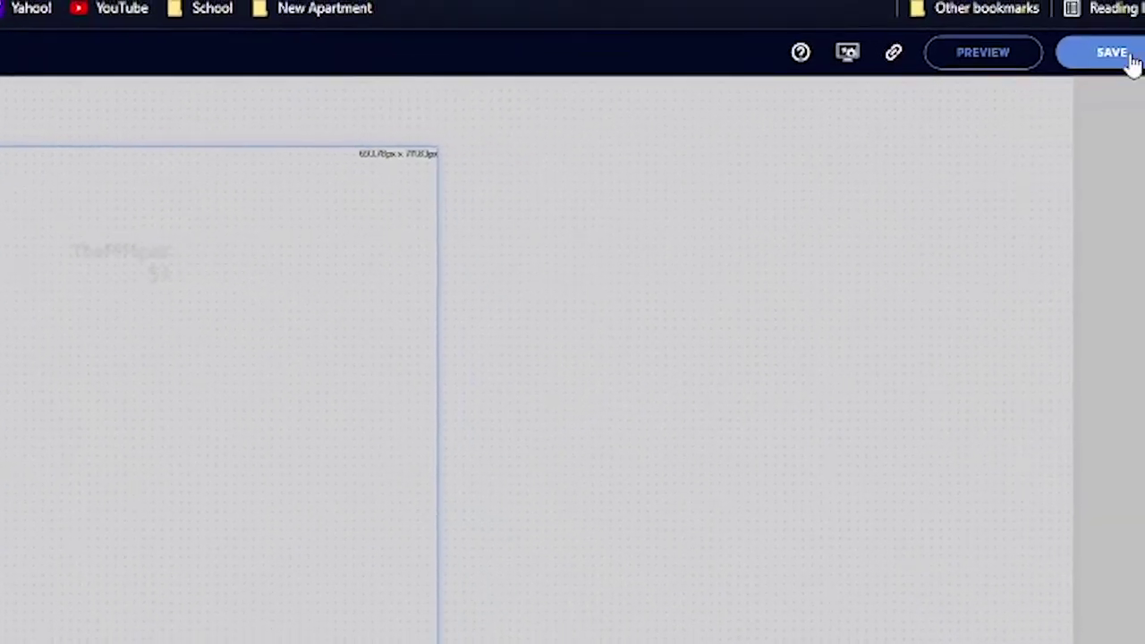
- Save the overlay under the name TiltifyOverlay
{"action": "left_click", "coordinate": [1127, 57]}
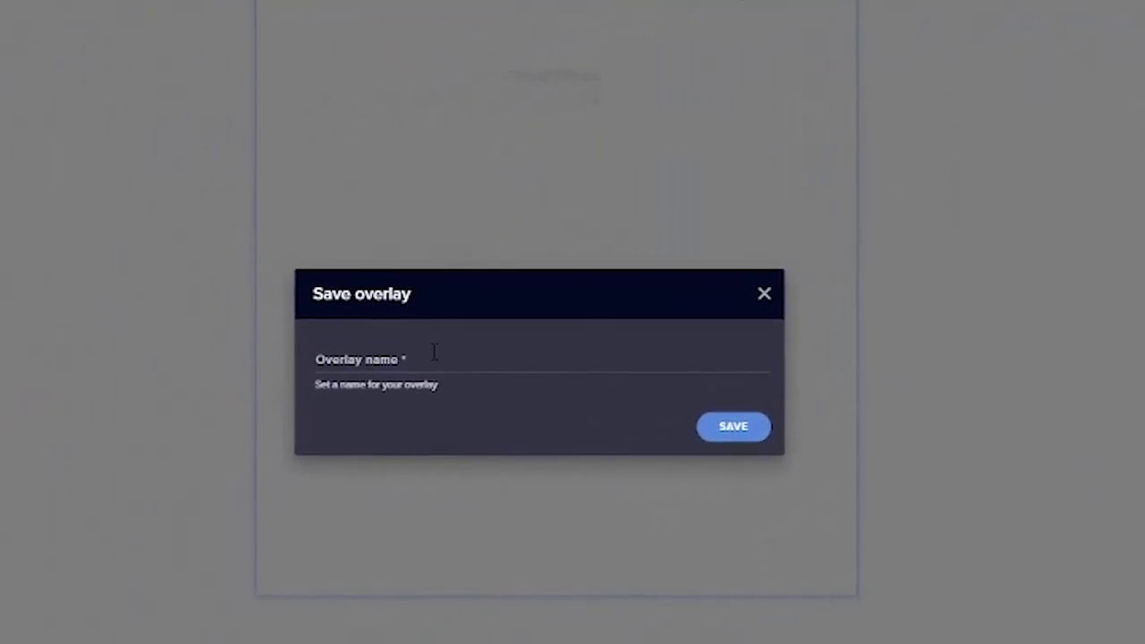
{"action": "left_click", "coordinate": [434, 351]}
{"action": "type", "text": "Tit"}
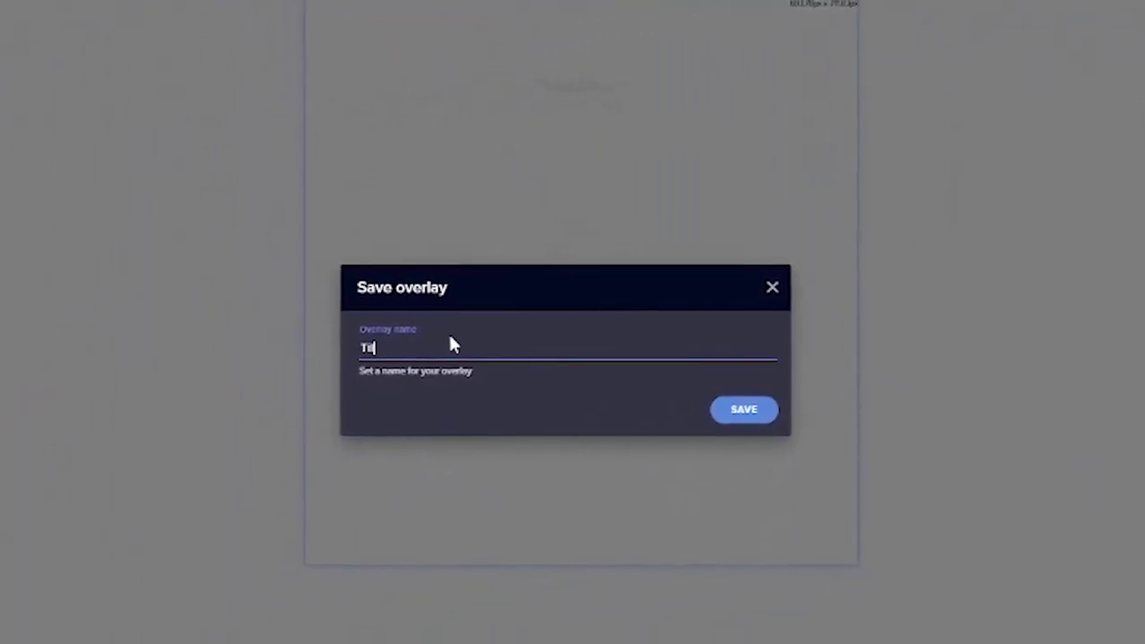
{"action": "type", "text": "tifyOverl"}
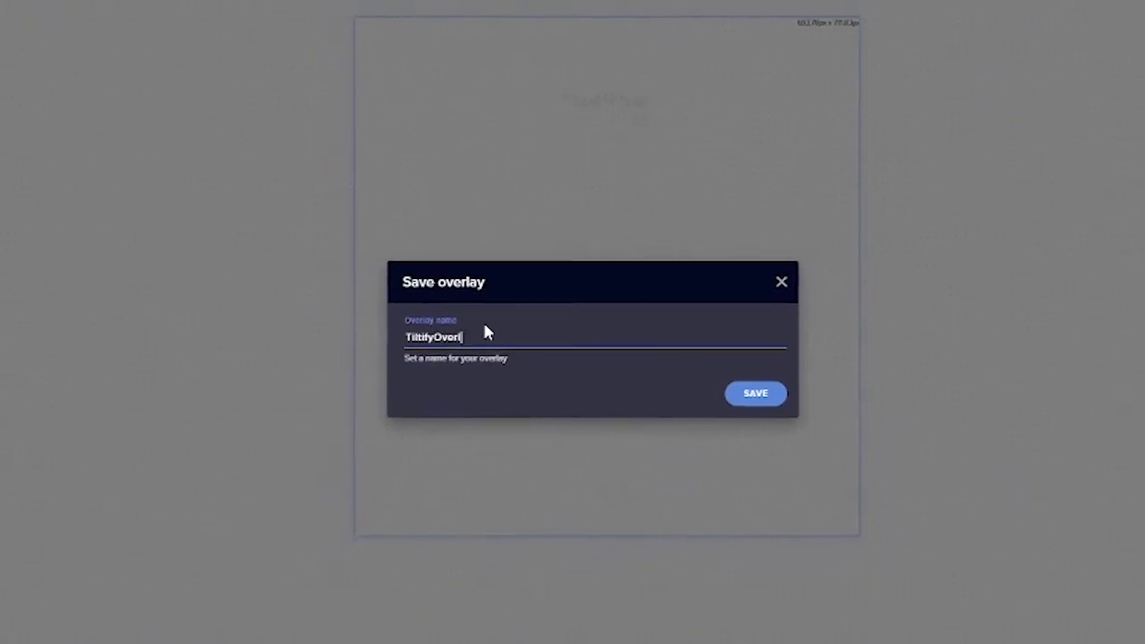
{"action": "type", "text": "ay"}
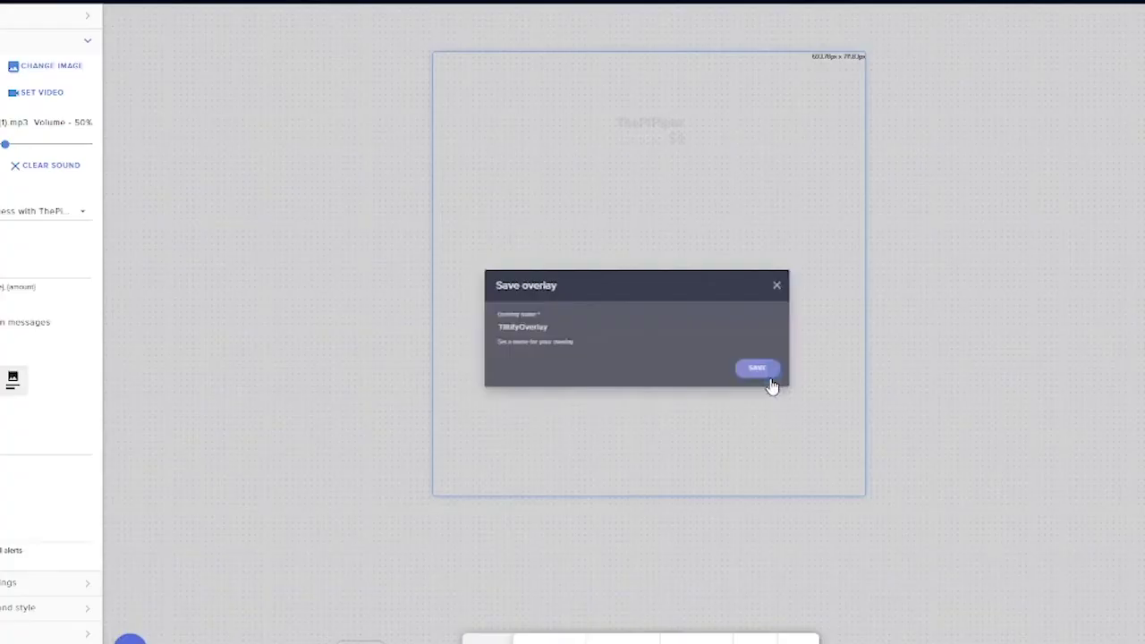
{"action": "left_click", "coordinate": [768, 379]}
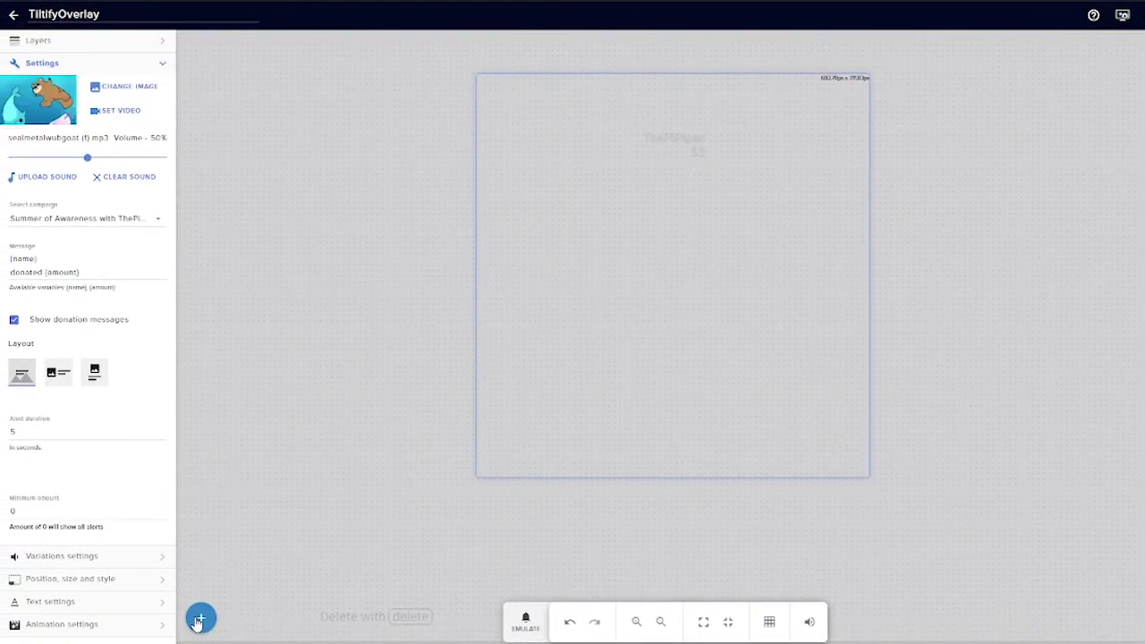
- Emulate a Tiltify donation event to preview the alert in the overlay editor
{"action": "left_click", "coordinate": [199, 620]}
{"action": "left_click", "coordinate": [200, 618]}
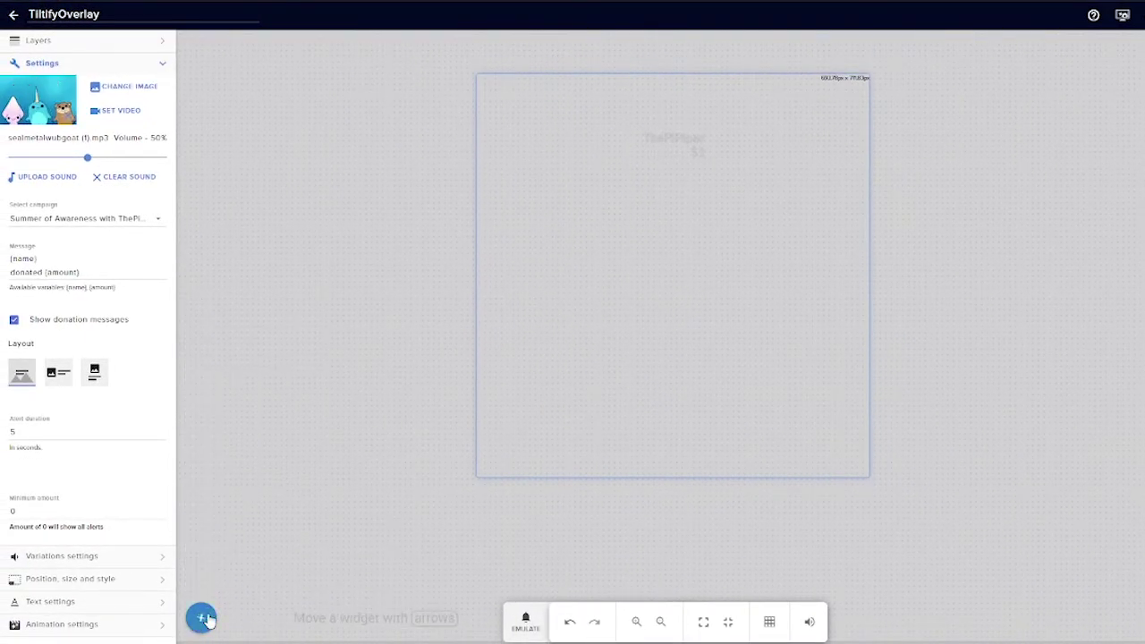
{"action": "left_click", "coordinate": [515, 619]}
{"action": "mouse_move", "coordinate": [548, 582]}
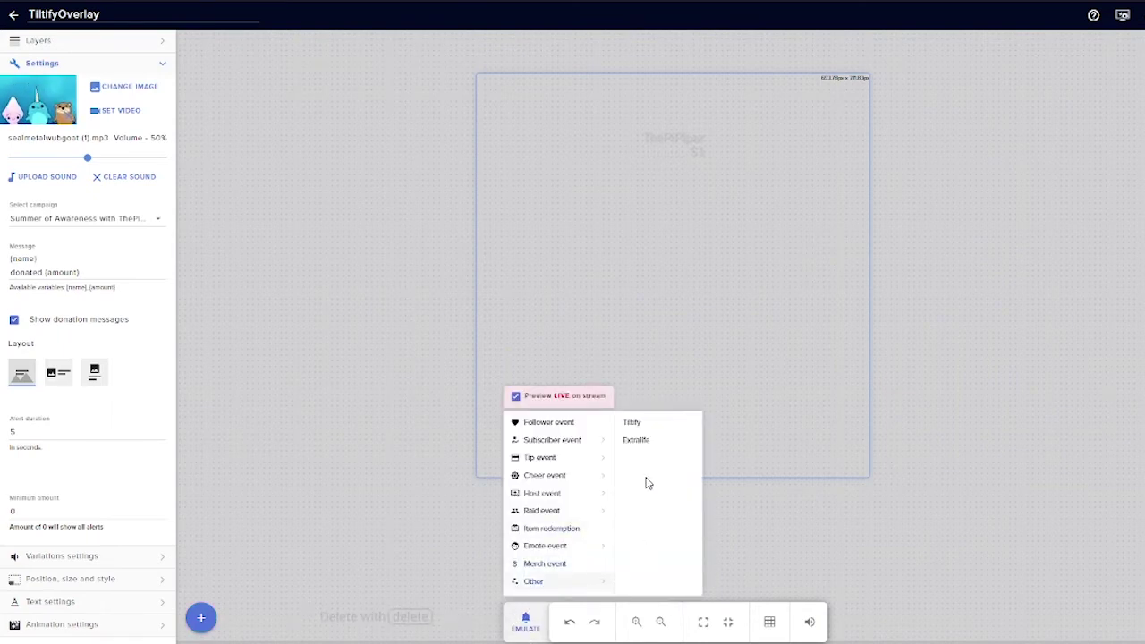
{"action": "left_click", "coordinate": [662, 426]}
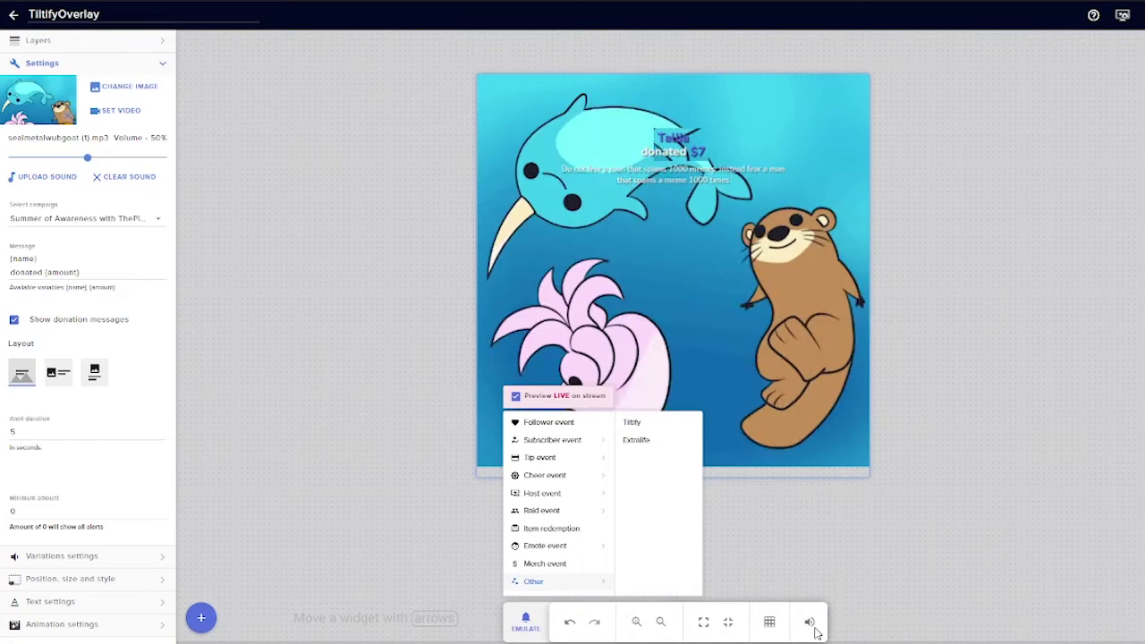
- Unmute the StreamElements site in the browser and preview further emulated Tiltify donations
{"action": "right_click", "coordinate": [301, 5]}
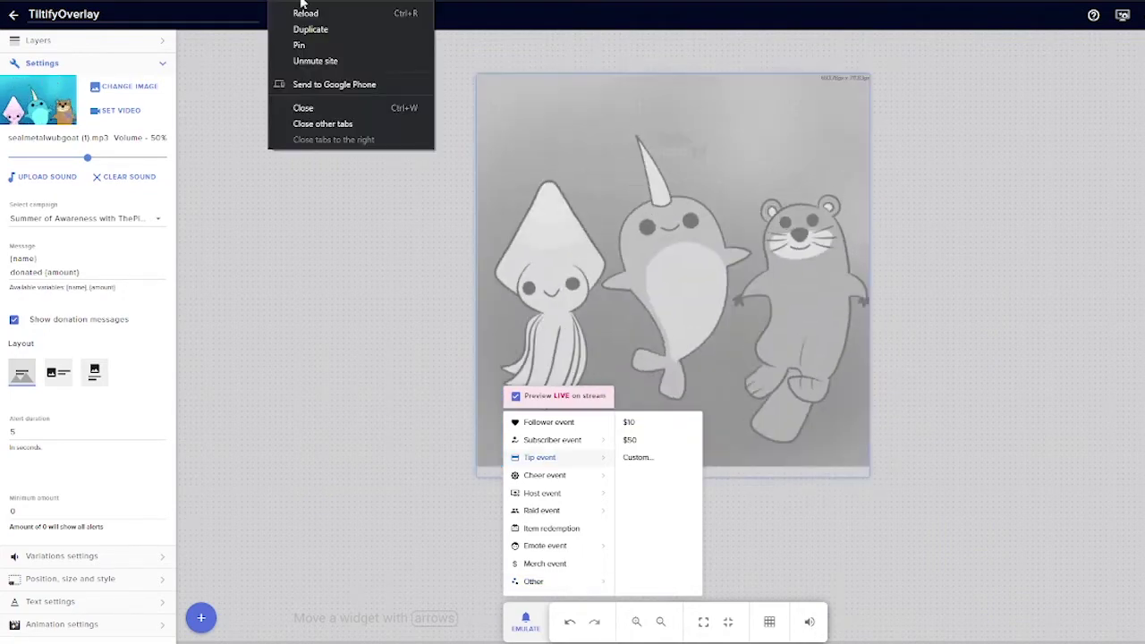
{"action": "left_click", "coordinate": [299, 61]}
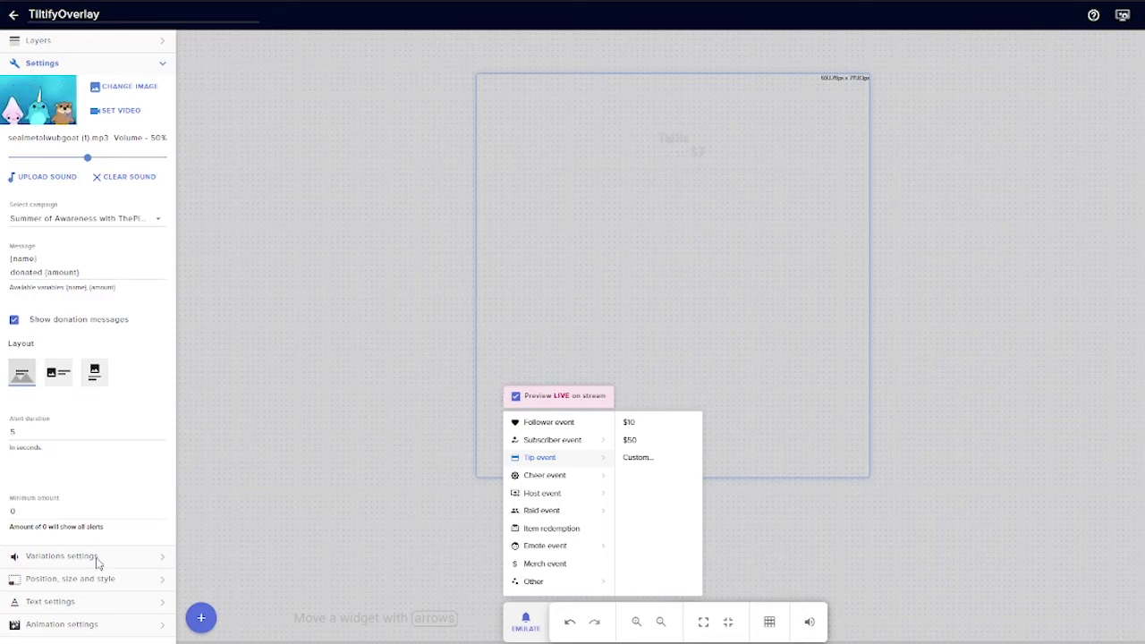
{"action": "mouse_move", "coordinate": [536, 583]}
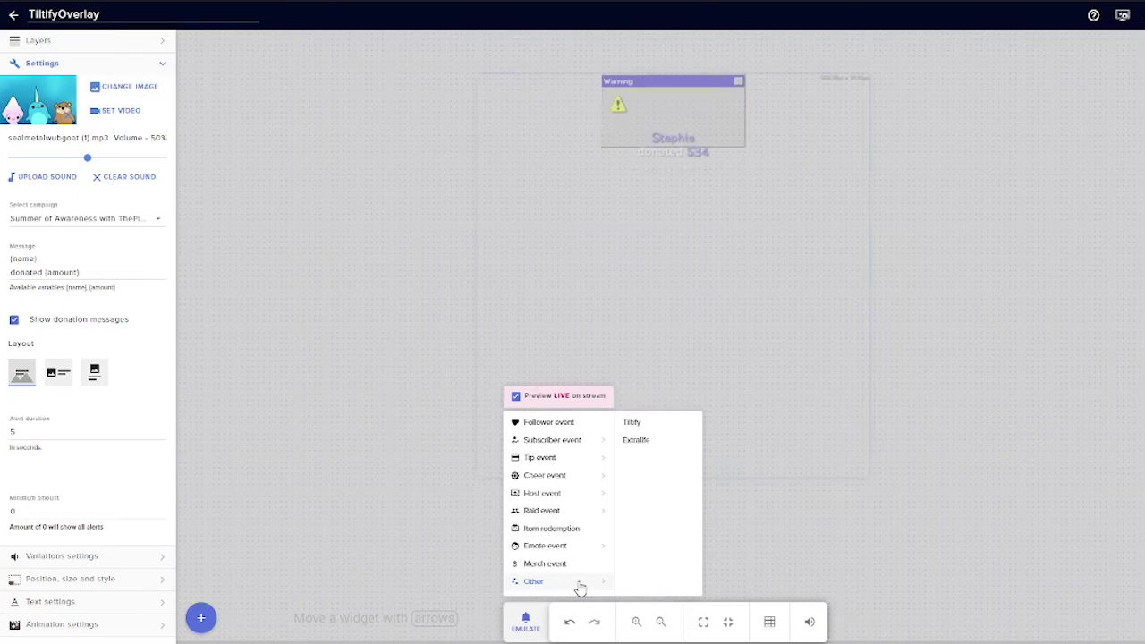
{"action": "left_click", "coordinate": [664, 167]}
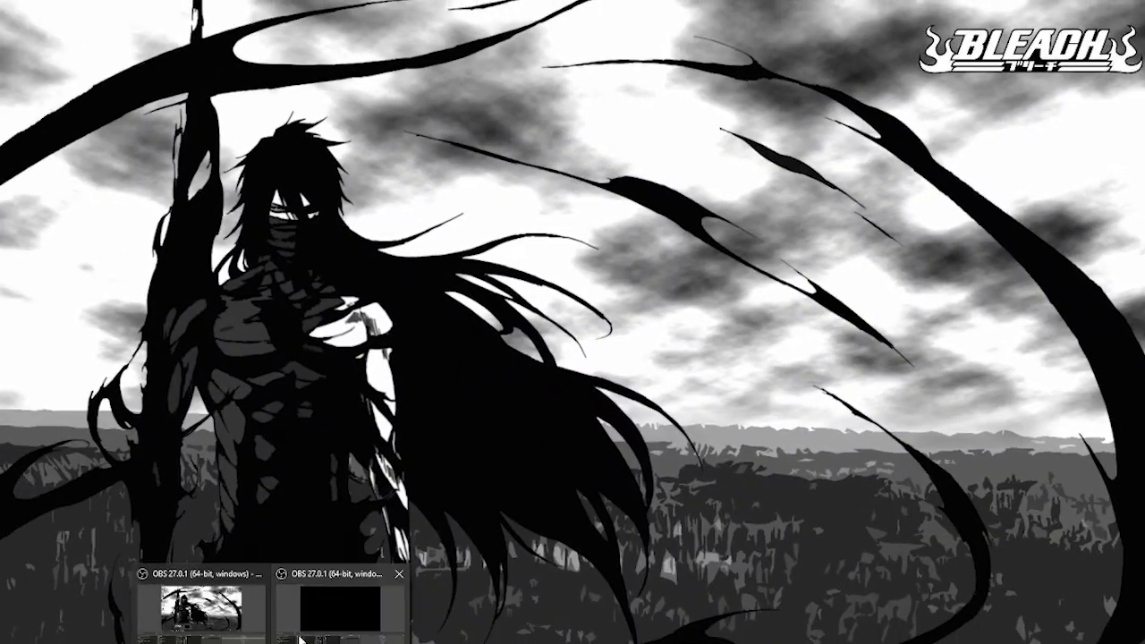
- Switch to OBS and add a new browser source named TiltifySE
{"action": "left_click", "coordinate": [346, 598]}
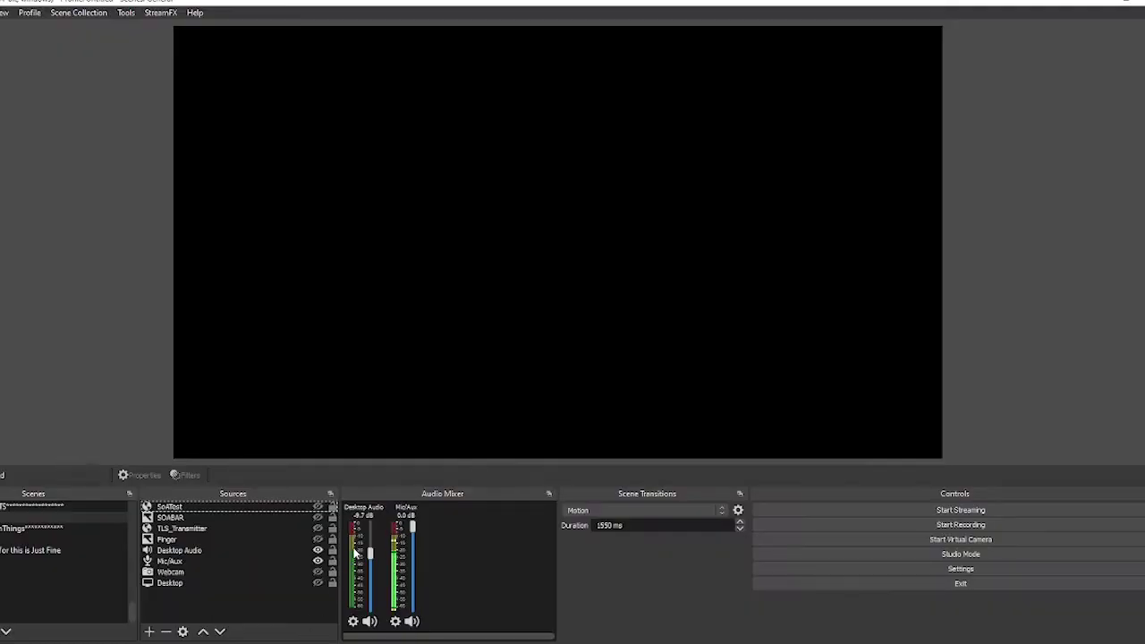
{"action": "left_click", "coordinate": [149, 632]}
{"action": "left_click", "coordinate": [211, 409]}
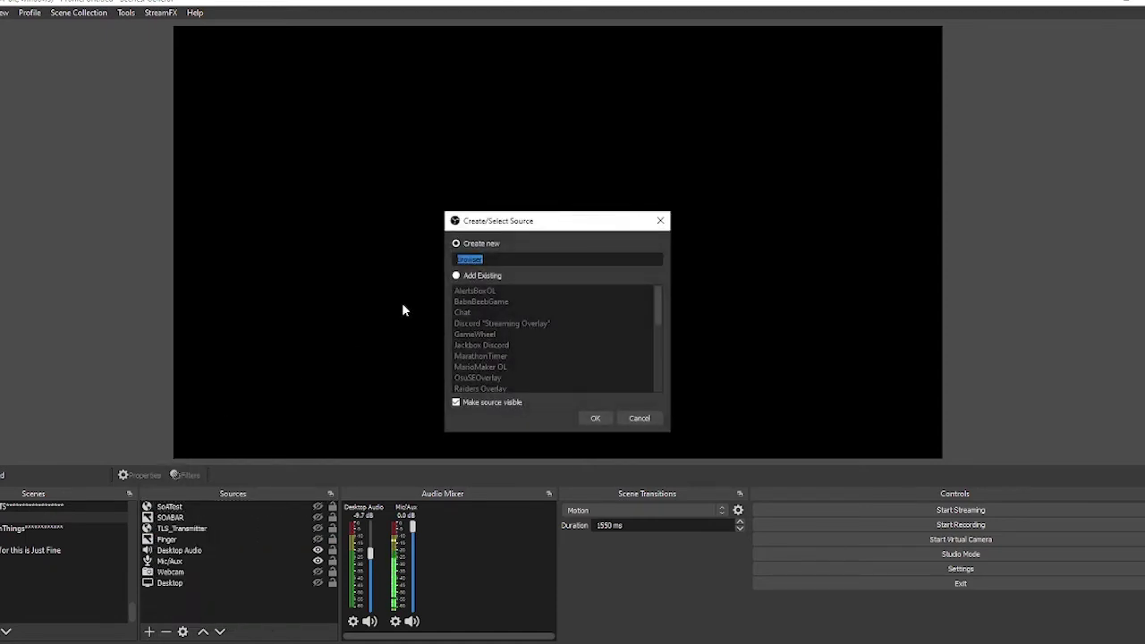
{"action": "type", "text": "TiltifySE"}
{"action": "left_click", "coordinate": [594, 418]}
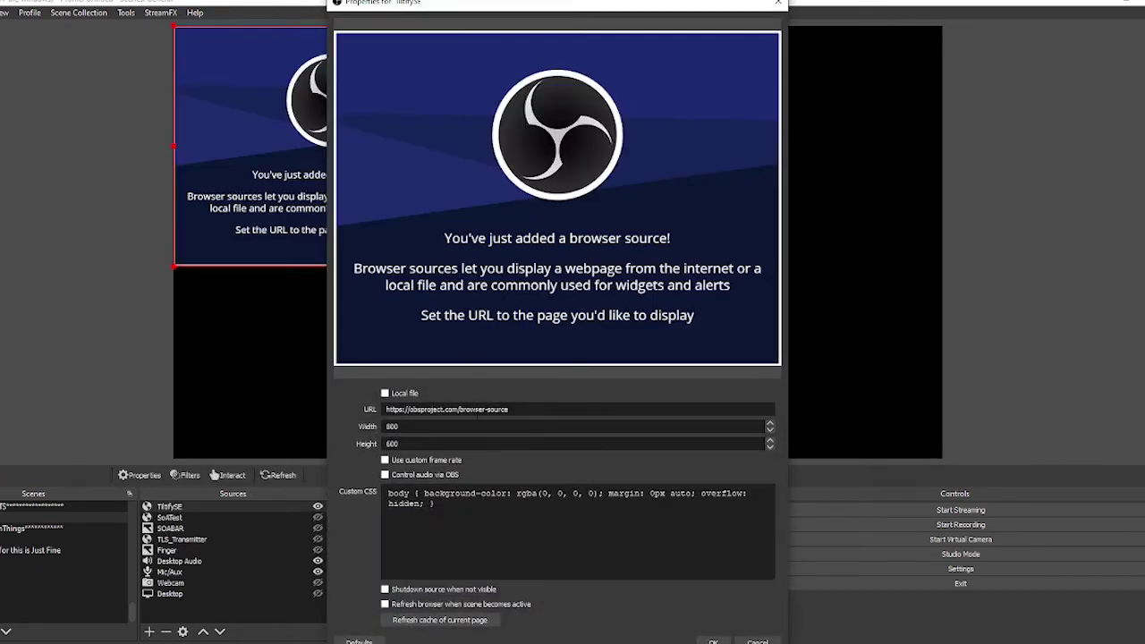
- Paste the private overlay URL into the source, set 1920 x 1080, and enable Control audio via OBS and Shutdown source when not visible
{"action": "key", "text": "ctrl+v"}
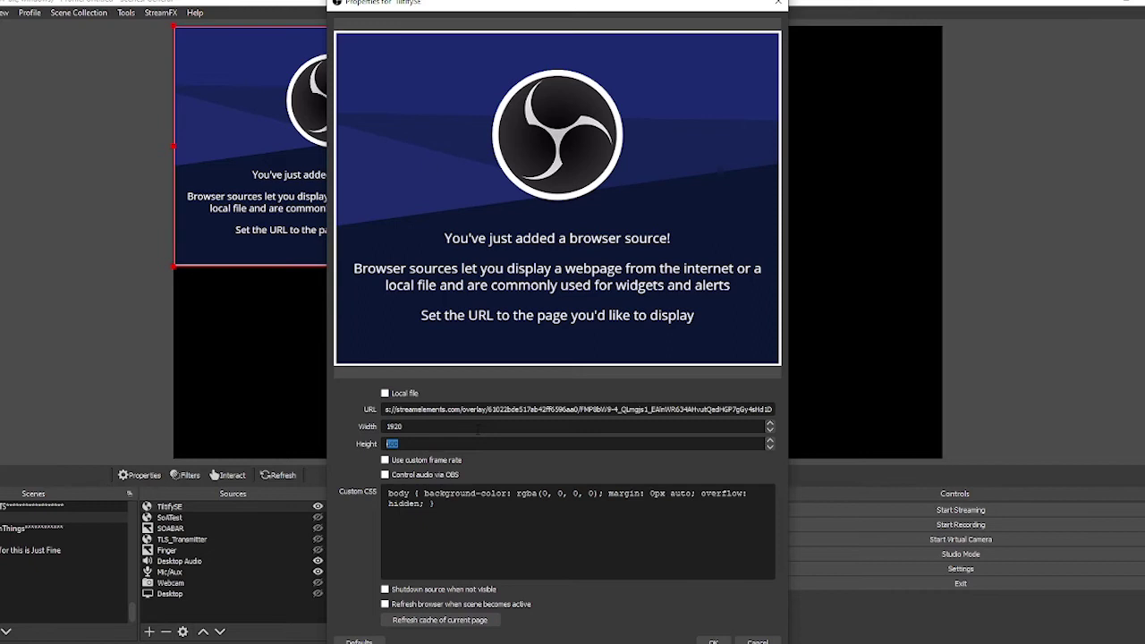
{"action": "left_click", "coordinate": [431, 475]}
{"action": "left_click", "coordinate": [416, 592]}
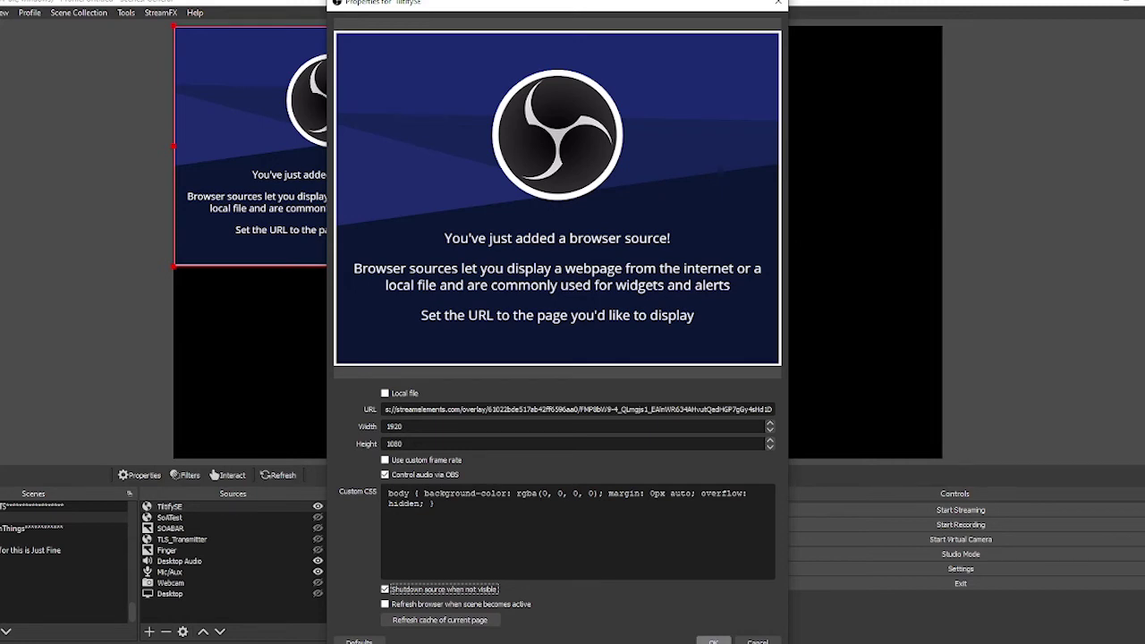
{"action": "left_click", "coordinate": [713, 641]}
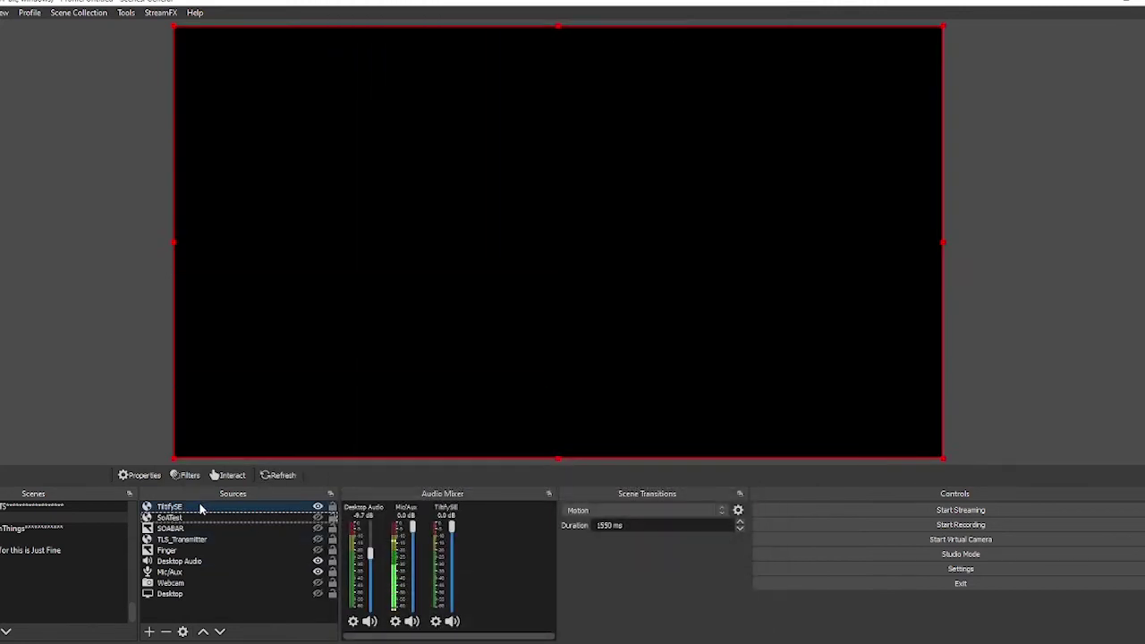
- Test the TiltifySE source by emulating Tiltify donations in the StreamElements editor and watching the alerts in OBS
{"action": "left_click", "coordinate": [200, 509]}
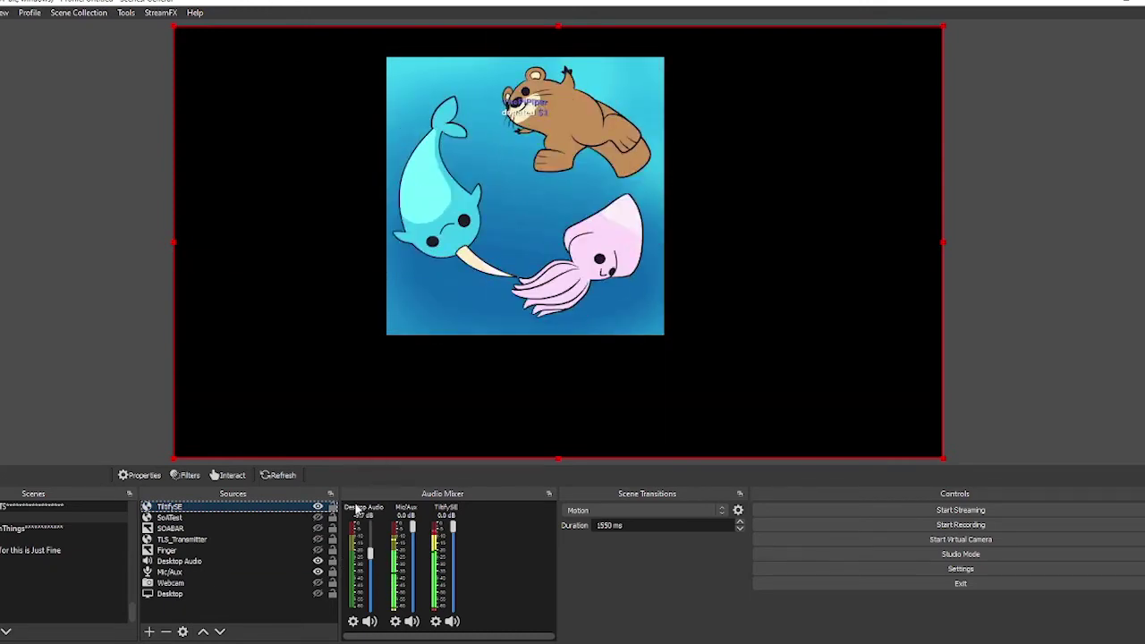
{"action": "mouse_move", "coordinate": [239, 642]}
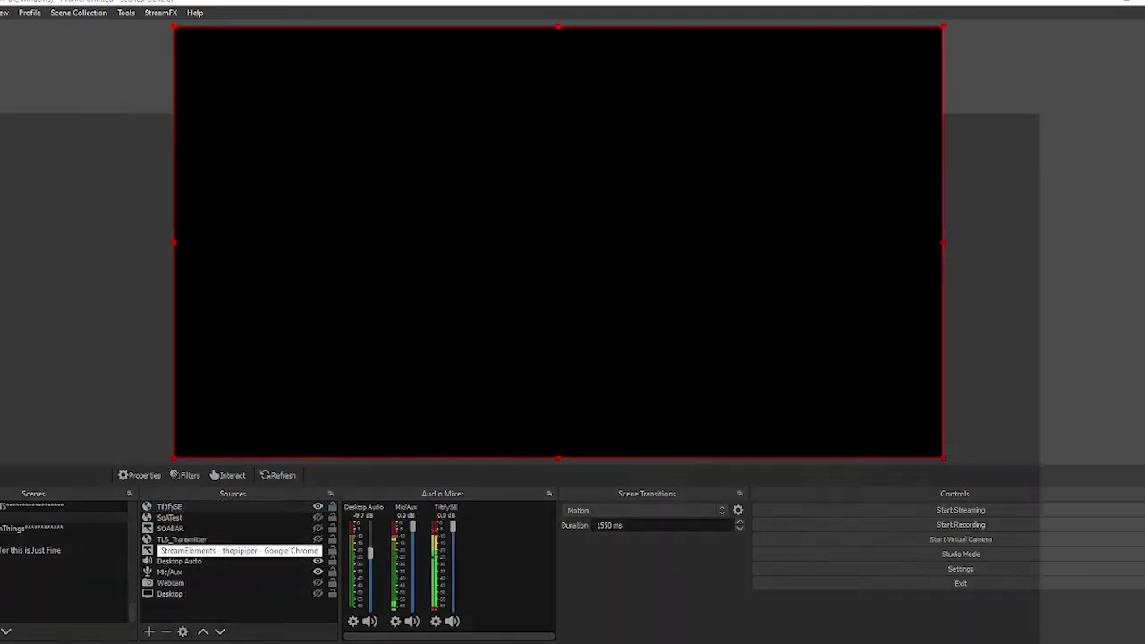
{"action": "left_click", "coordinate": [238, 615]}
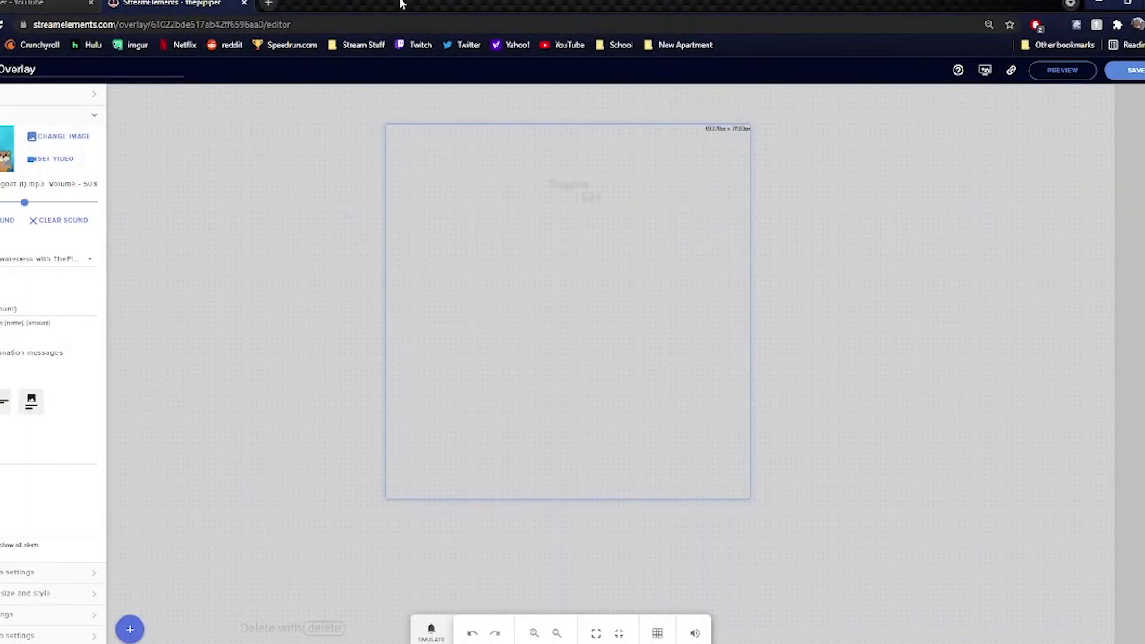
{"action": "left_click", "coordinate": [1099, 2]}
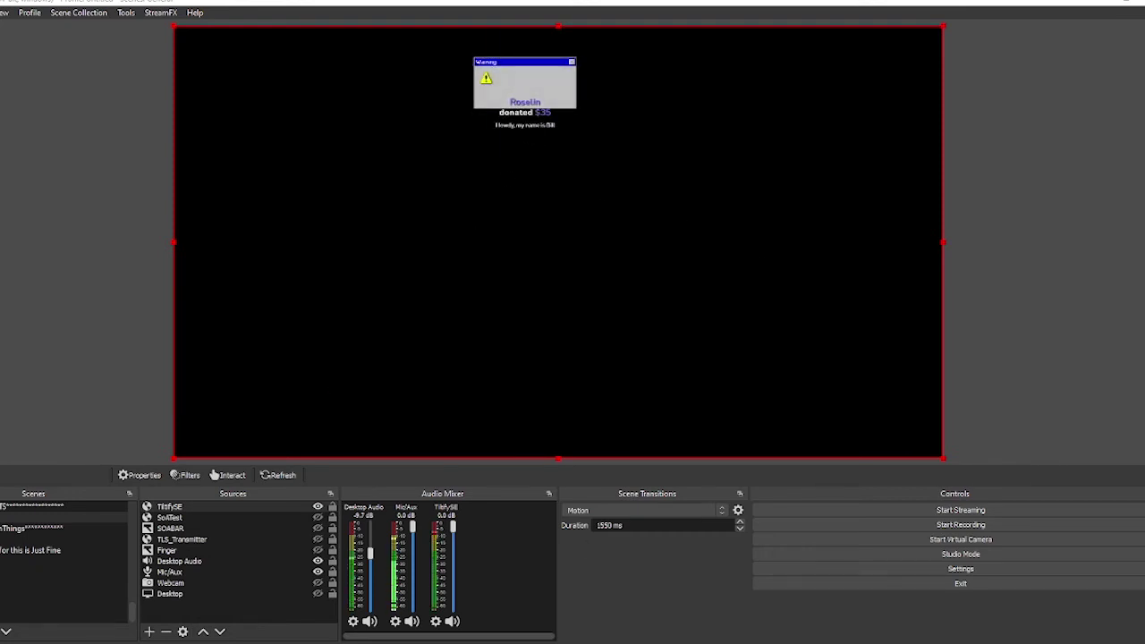
- Review the TiltifySE browser source's properties and close them
{"action": "left_click", "coordinate": [173, 506]}
{"action": "double_click", "coordinate": [173, 507]}
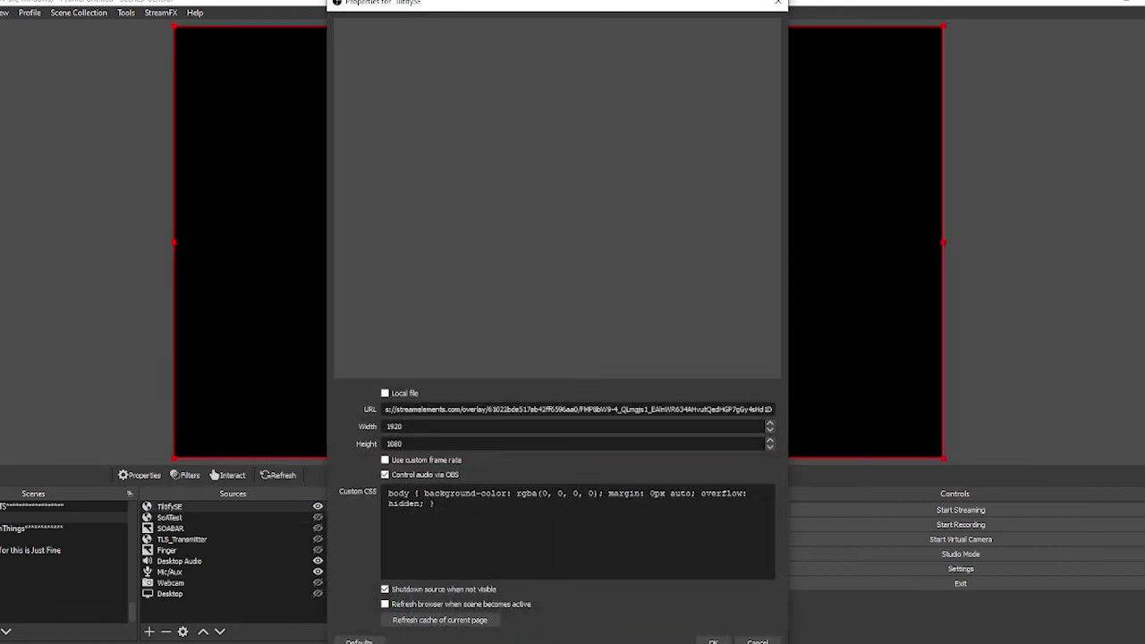
{"action": "left_click", "coordinate": [709, 641]}
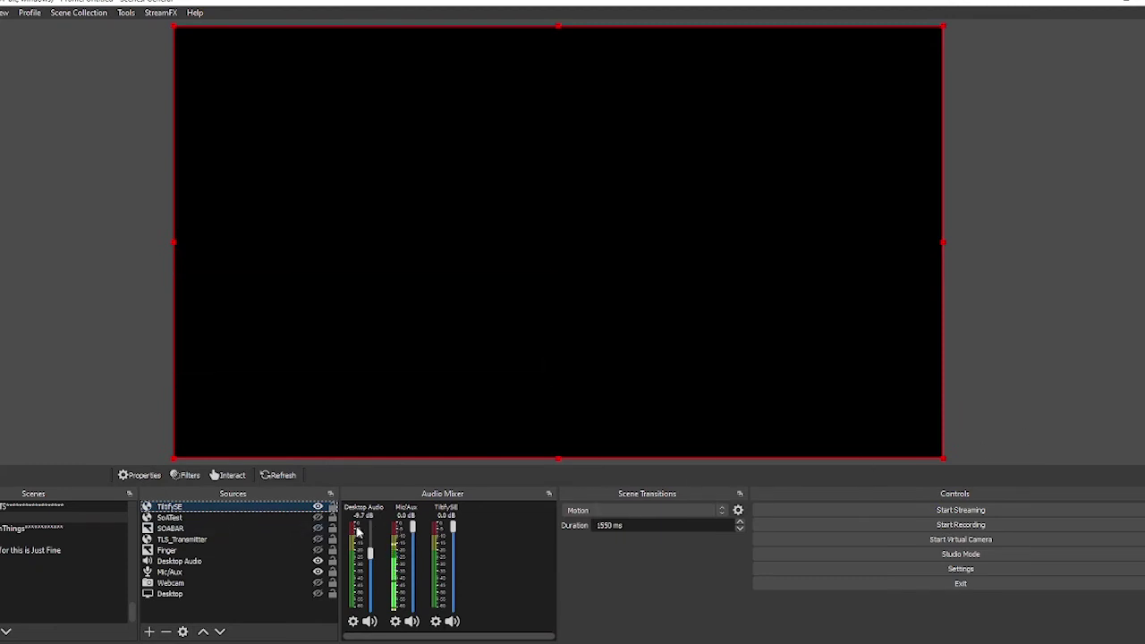
- Set the TiltifySE source's audio monitoring to Monitor Only (mute output) in the Advanced Audio Properties
{"action": "left_click", "coordinate": [433, 625]}
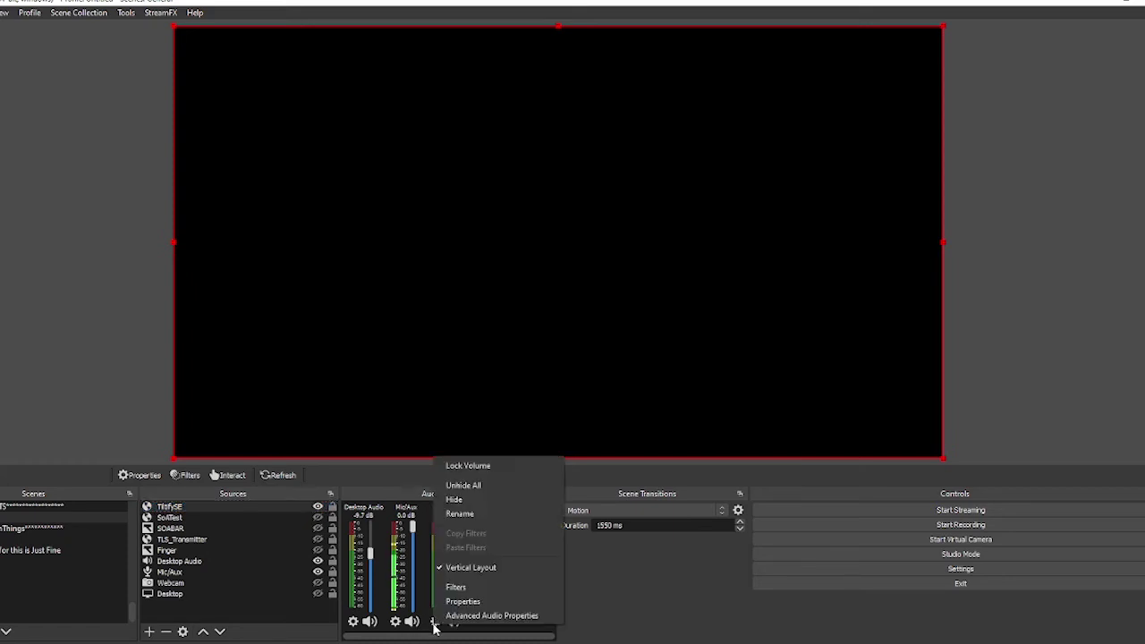
{"action": "left_click", "coordinate": [456, 615]}
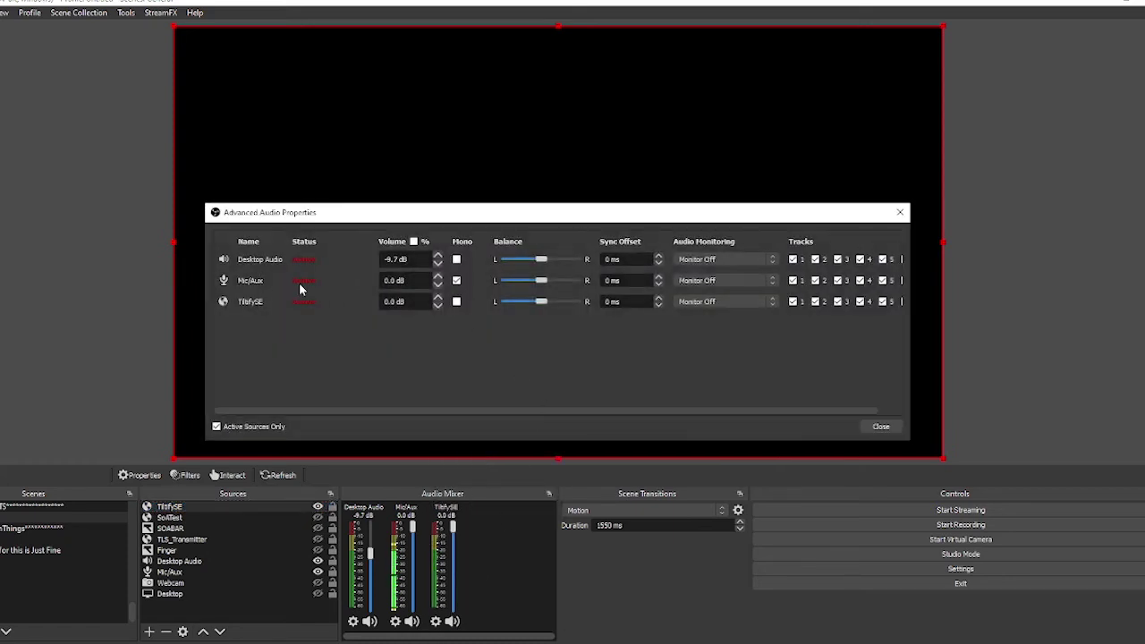
{"action": "left_click", "coordinate": [711, 302]}
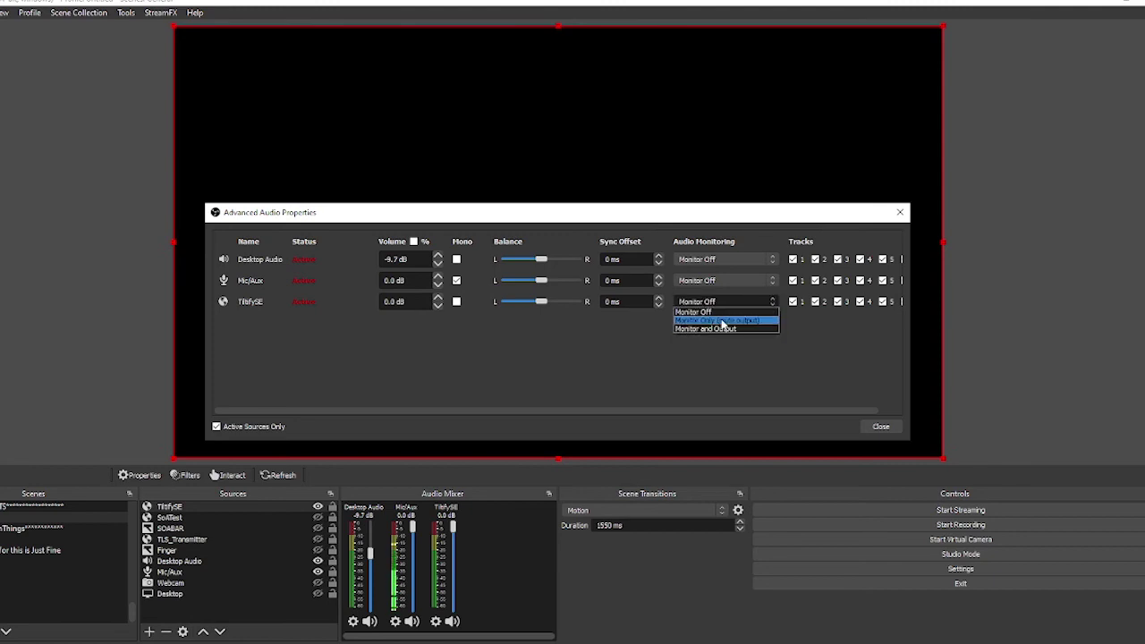
{"action": "left_click", "coordinate": [723, 320]}
{"action": "left_click", "coordinate": [882, 426]}
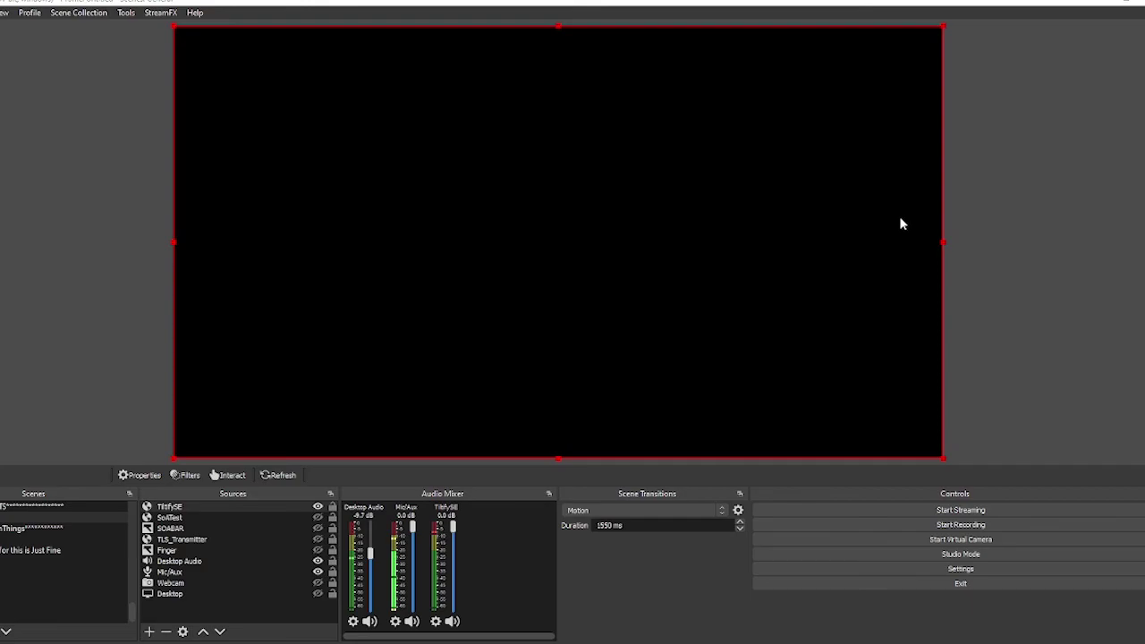
- Switch to the YouTube channel page in Chrome and look through its uploads and Tech Support videos
{"action": "key", "text": "alt+Tab"}
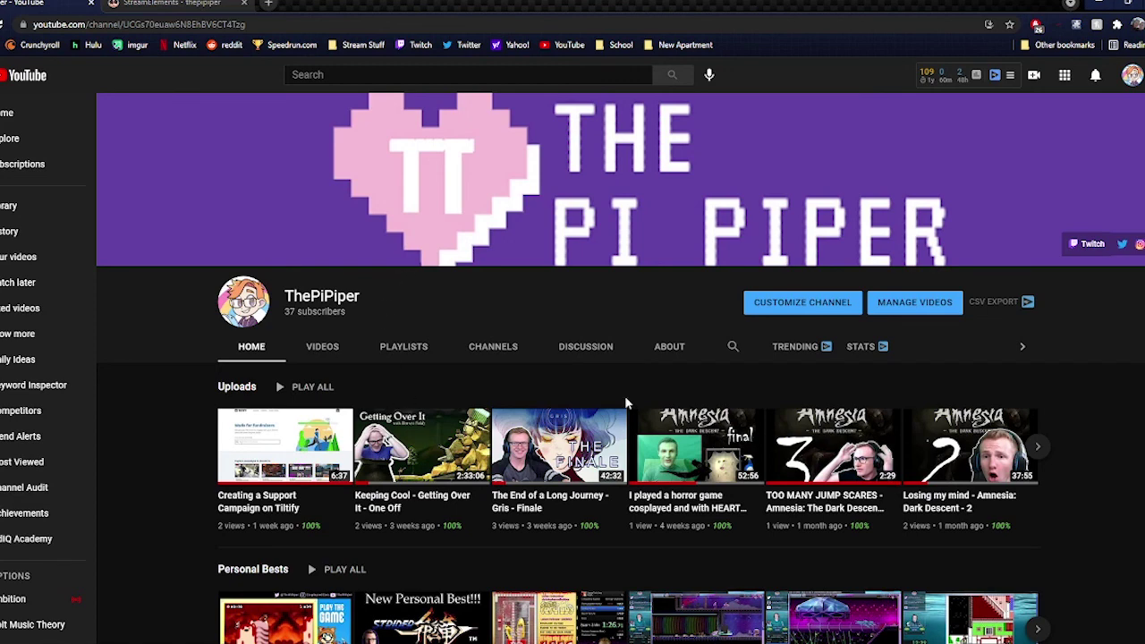
{"action": "scroll", "coordinate": [188, 464], "scroll_direction": "down", "scroll_amount": 1}
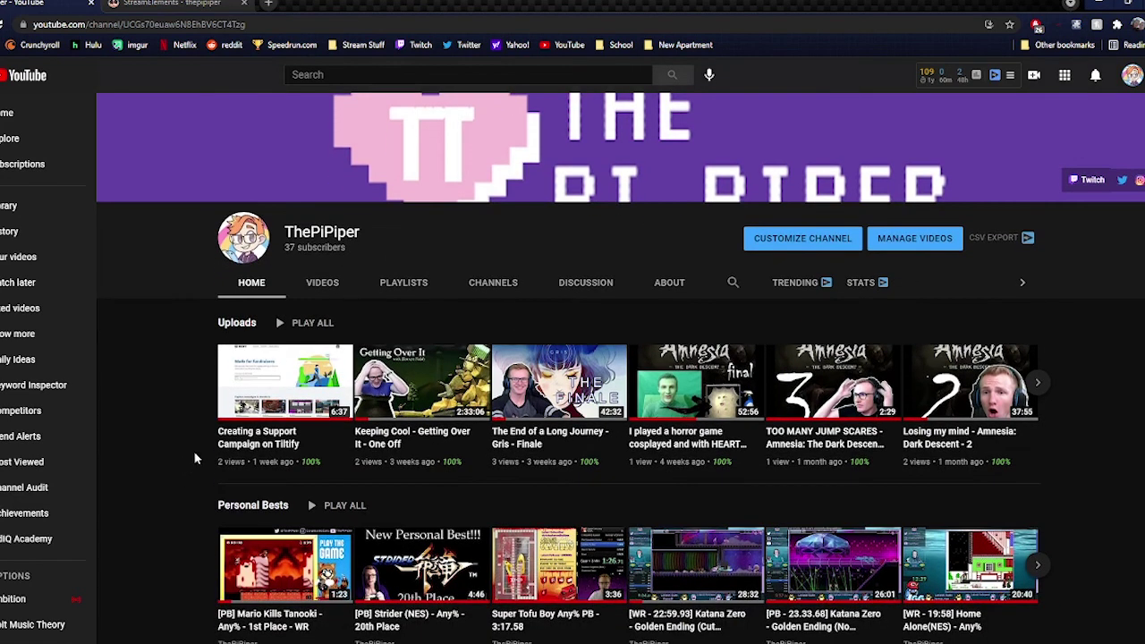
{"action": "mouse_move", "coordinate": [268, 444]}
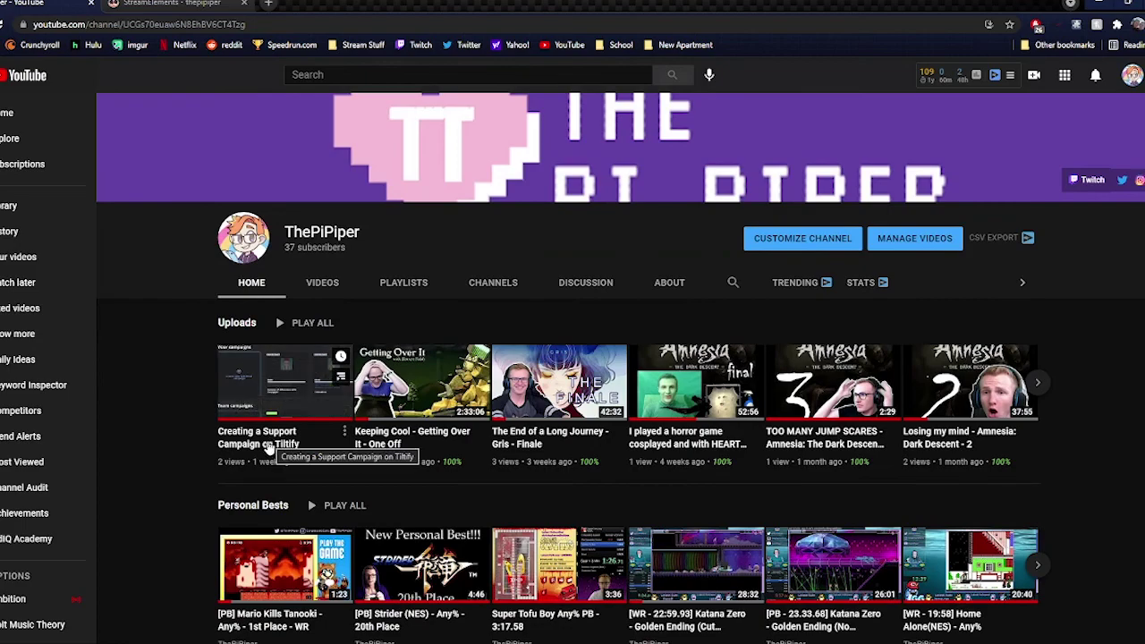
{"action": "scroll", "coordinate": [268, 447], "scroll_direction": "down", "scroll_amount": 9}
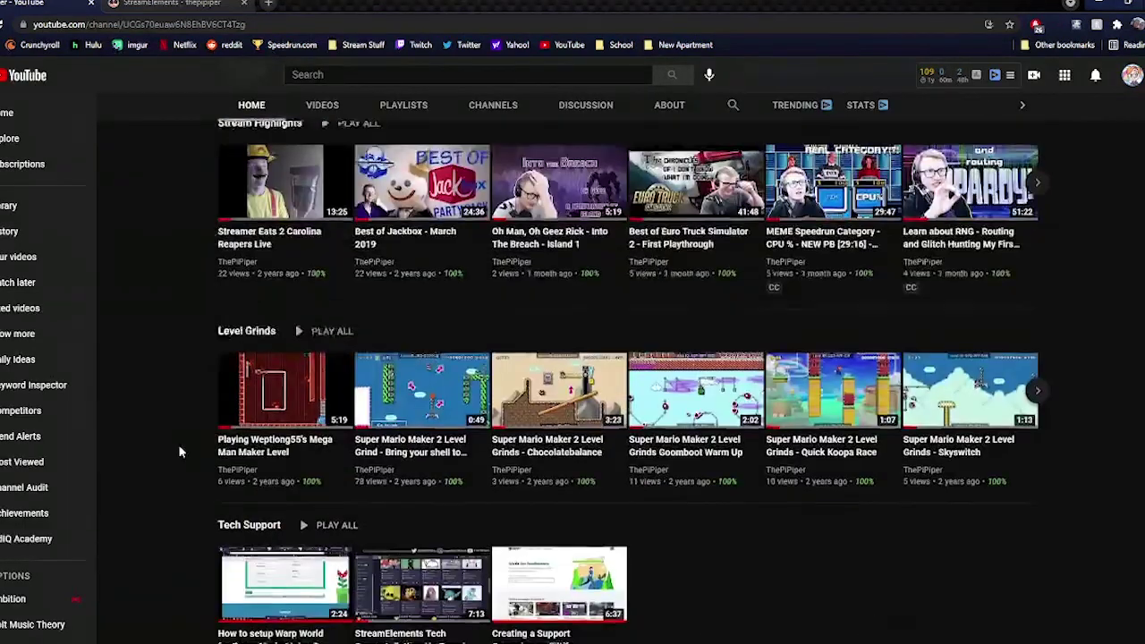
{"action": "scroll", "coordinate": [178, 452], "scroll_direction": "up", "scroll_amount": 9}
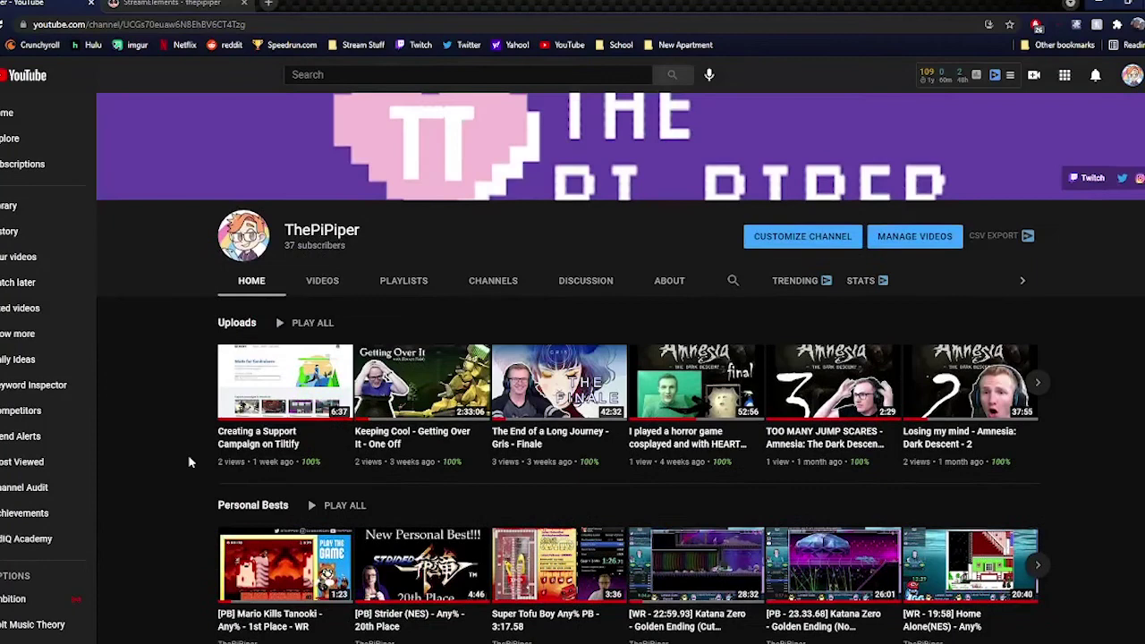